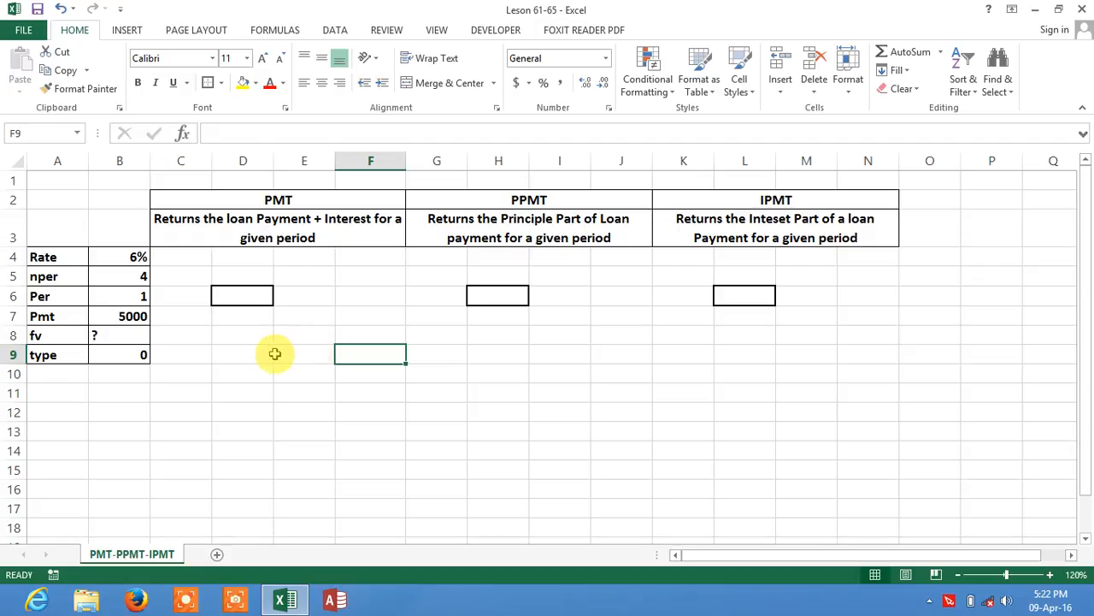
Step: Review the loan input cells Rate, nper, Per and Pmt alongside the PMT description
click(111, 300)
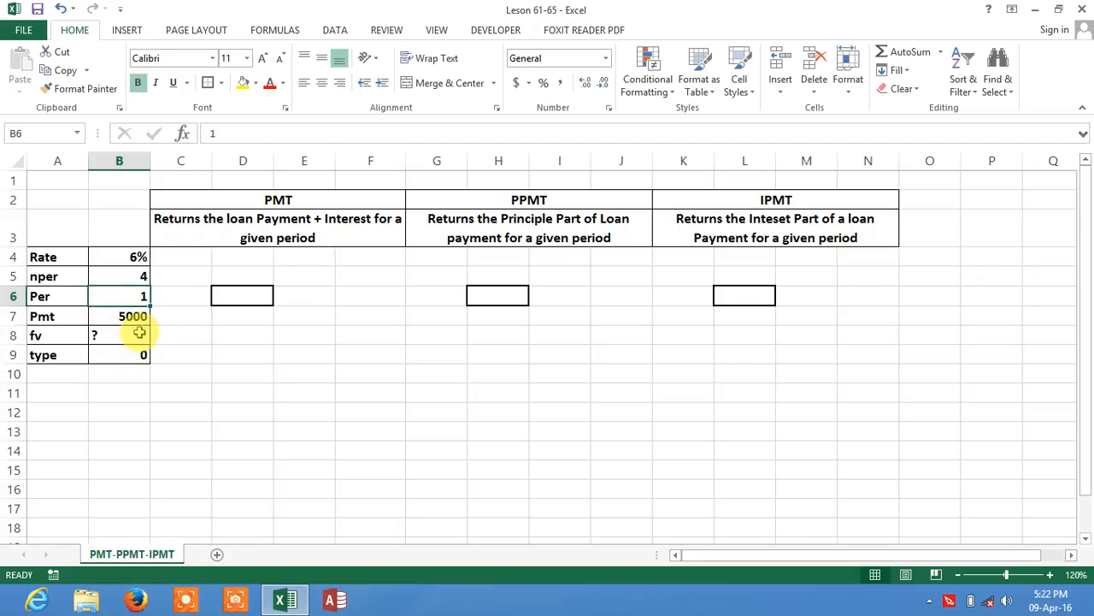
click(139, 324)
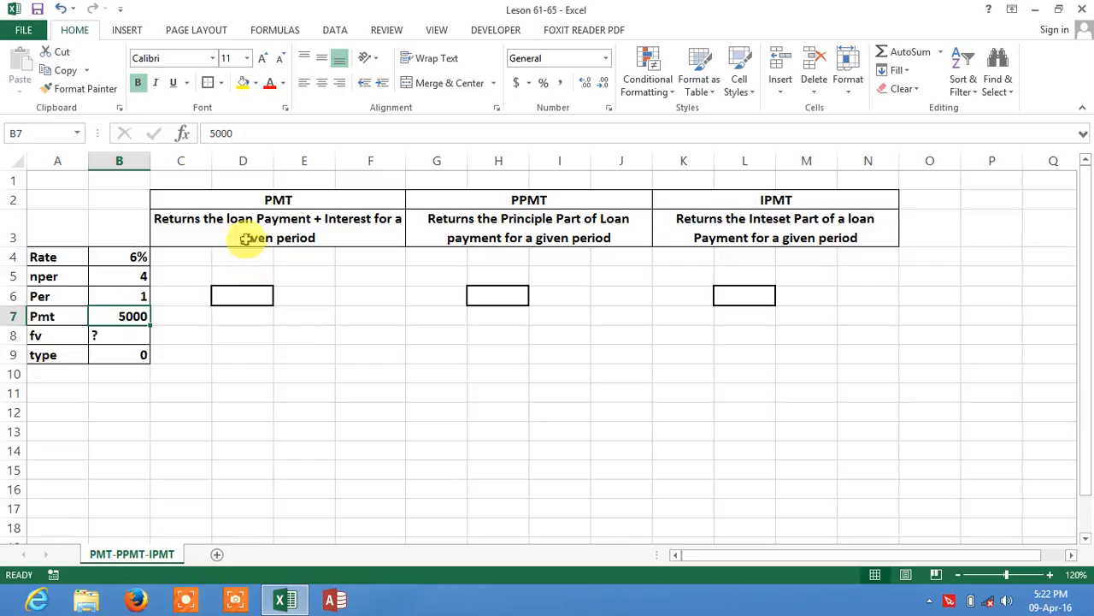
click(305, 222)
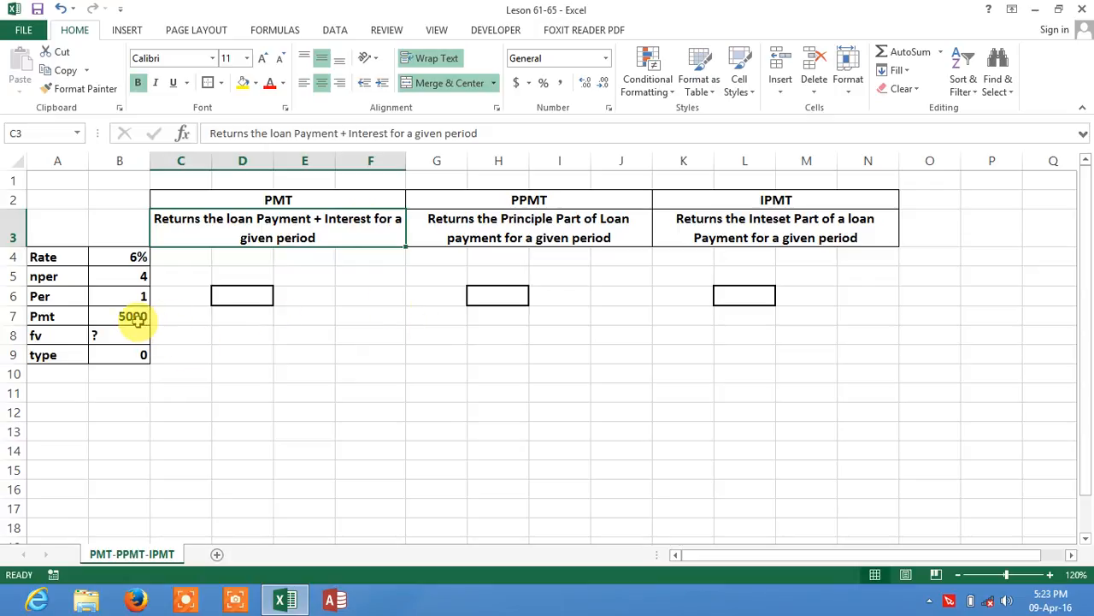
click(133, 316)
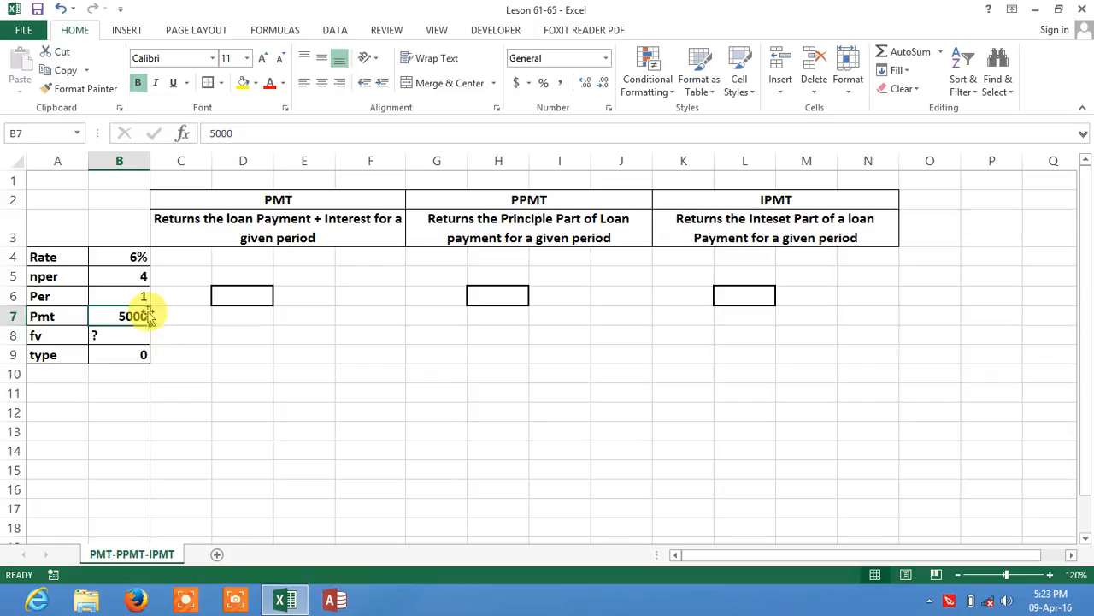
click(138, 258)
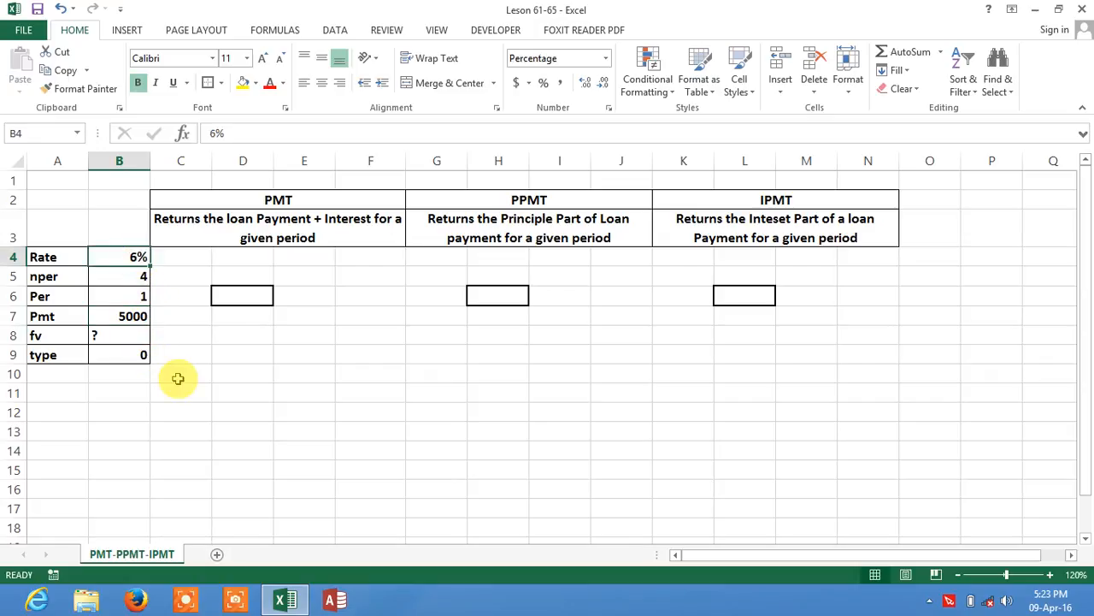
click(137, 278)
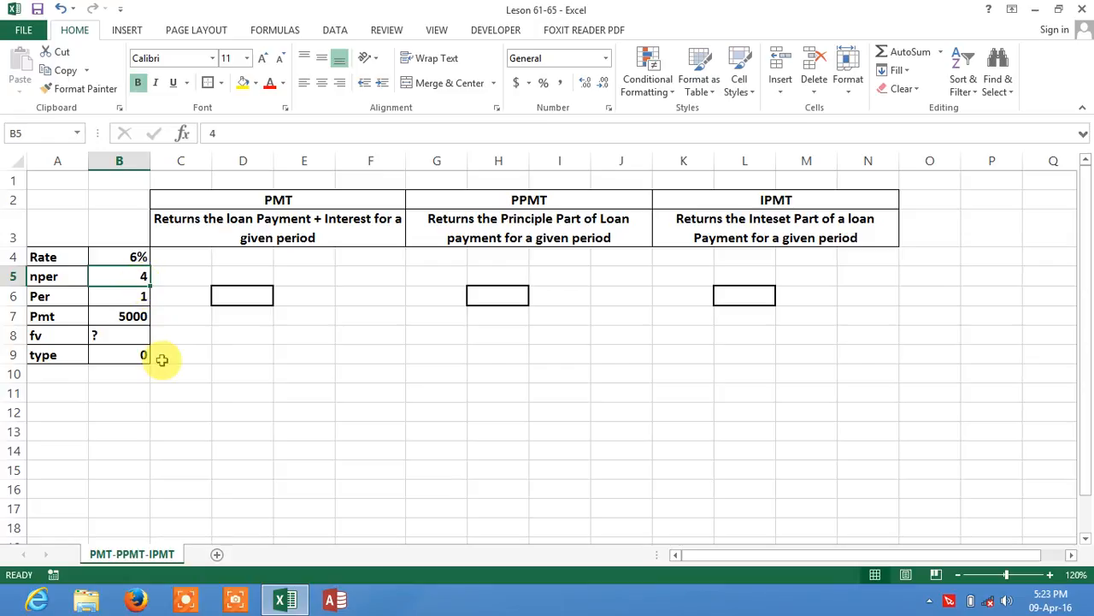
click(133, 297)
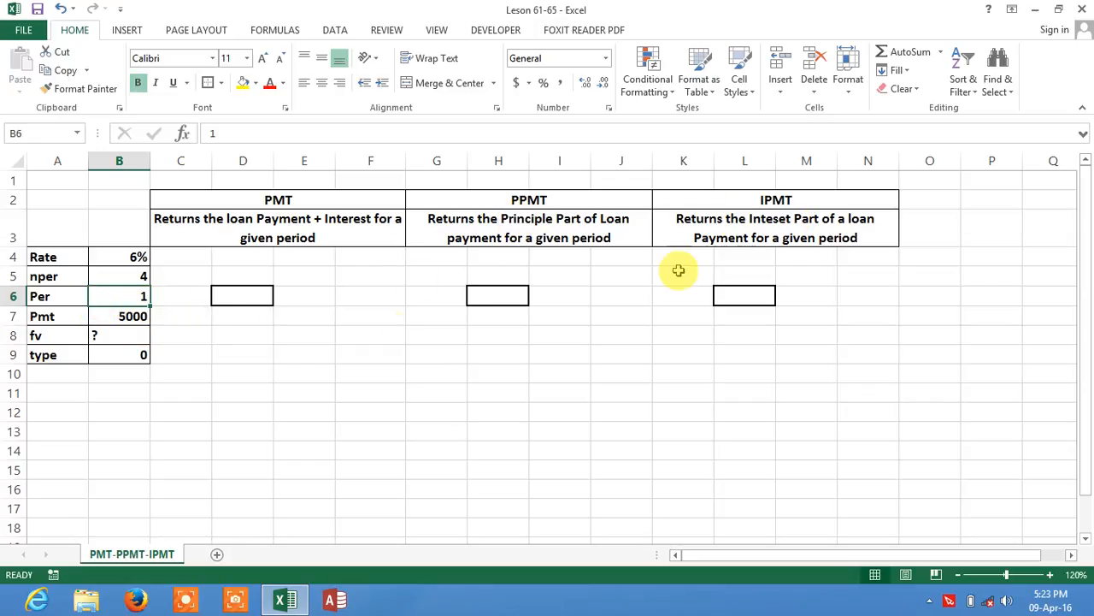
Step: Enter 0 as the fv value in B8
click(134, 336)
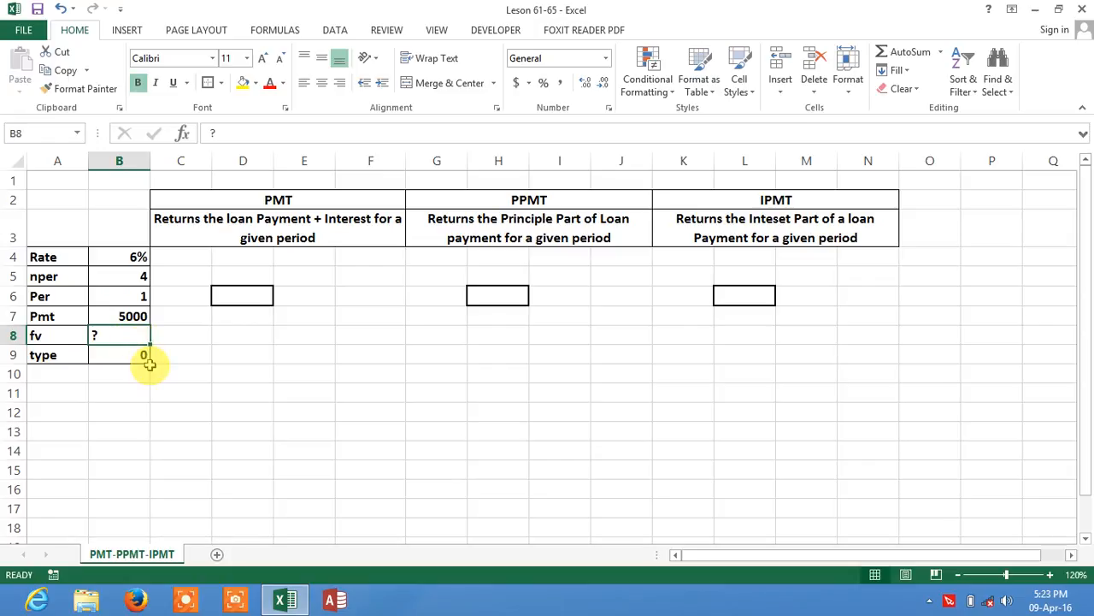
text(0)
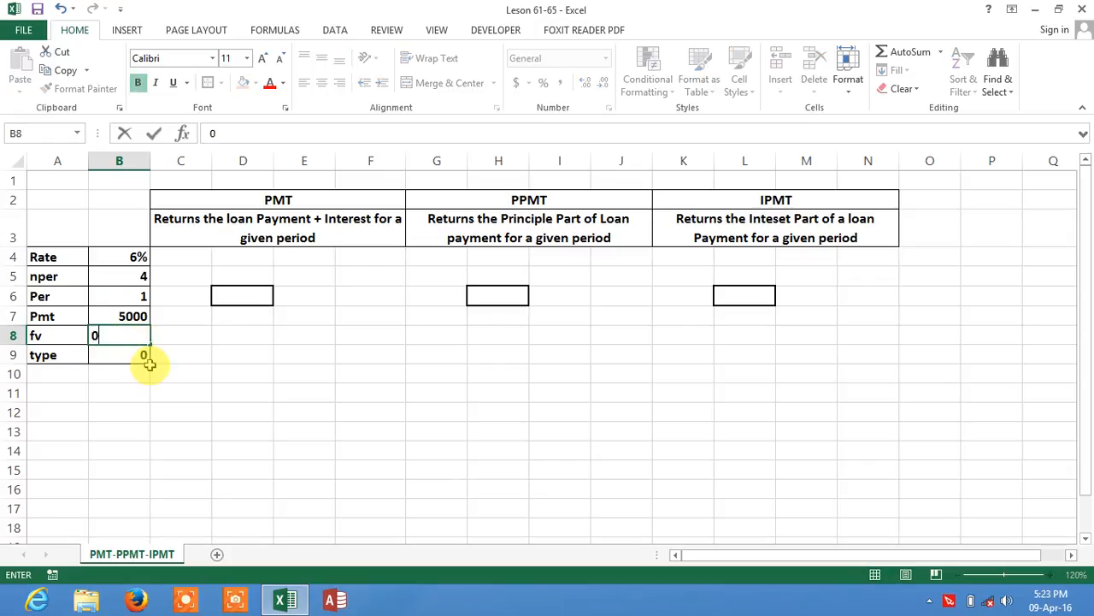
key(Return)
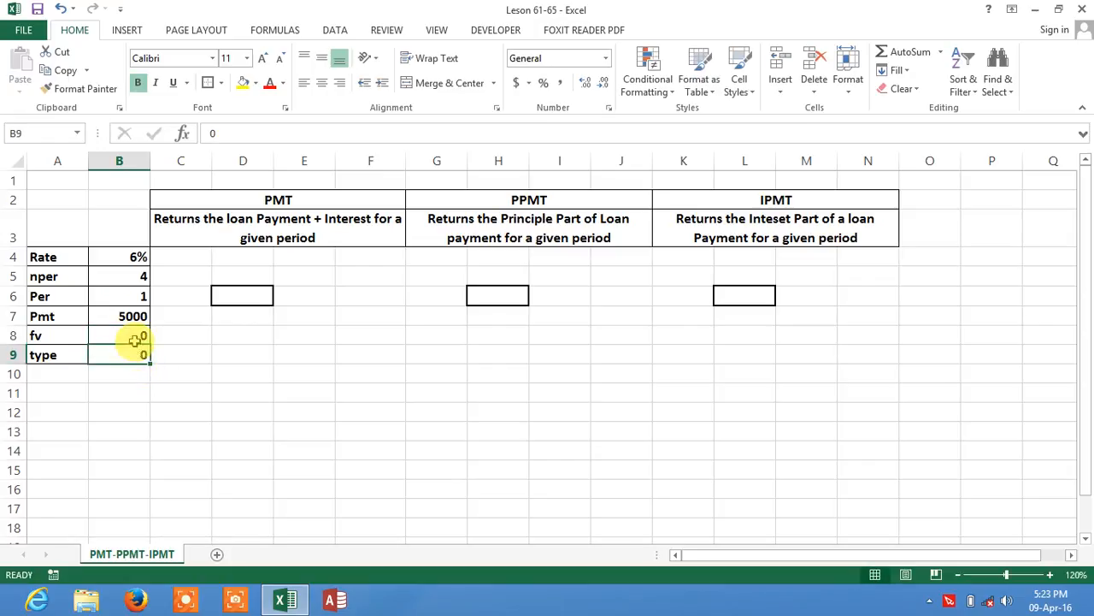
Step: Review the nper, fv and type input values in column B
click(135, 336)
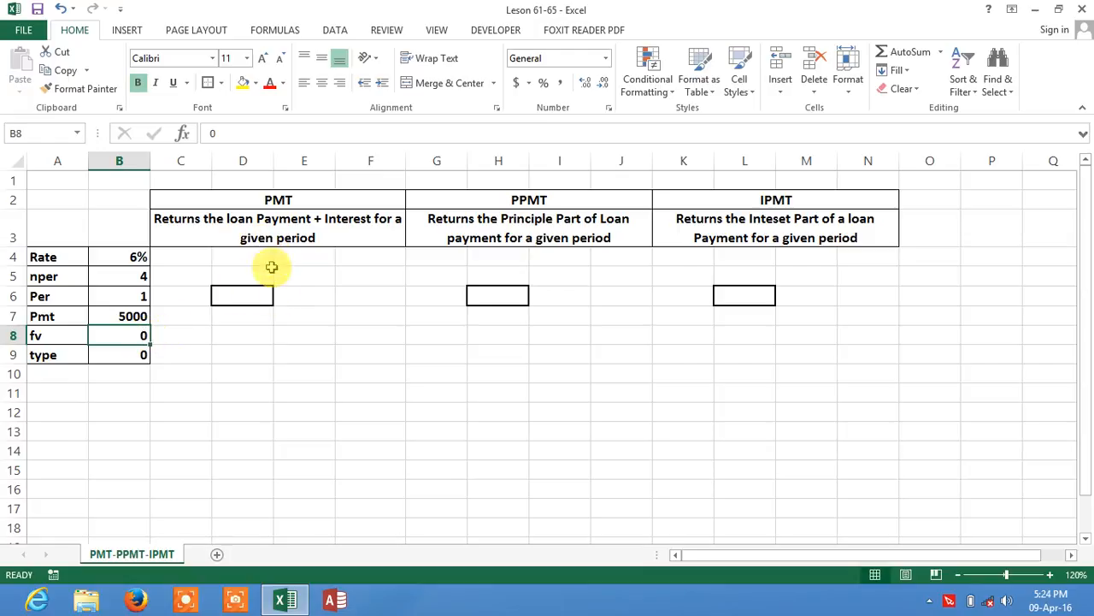
click(141, 278)
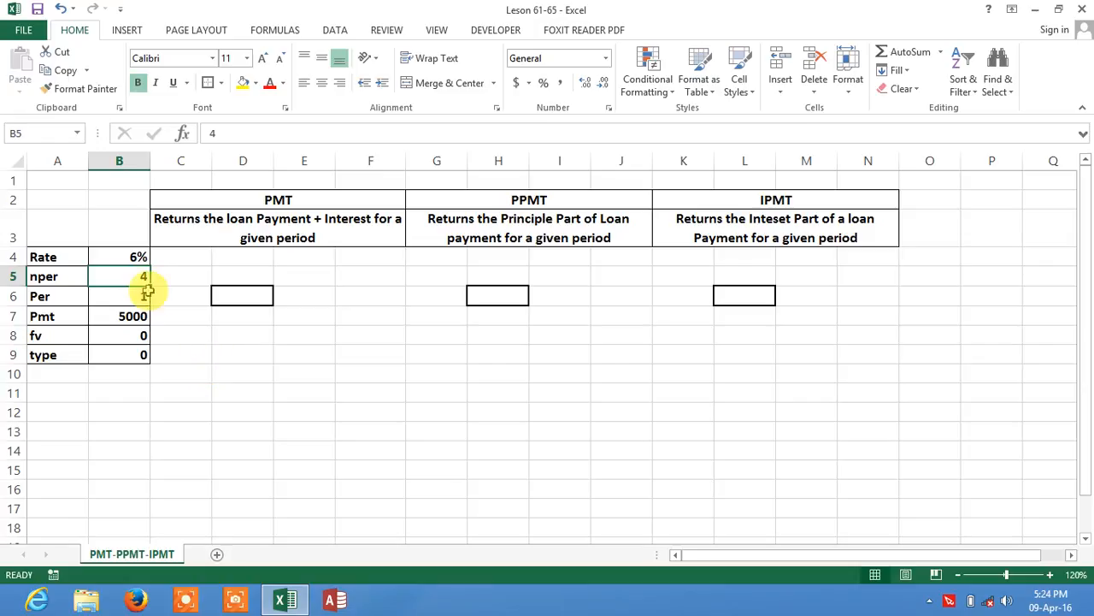
click(142, 339)
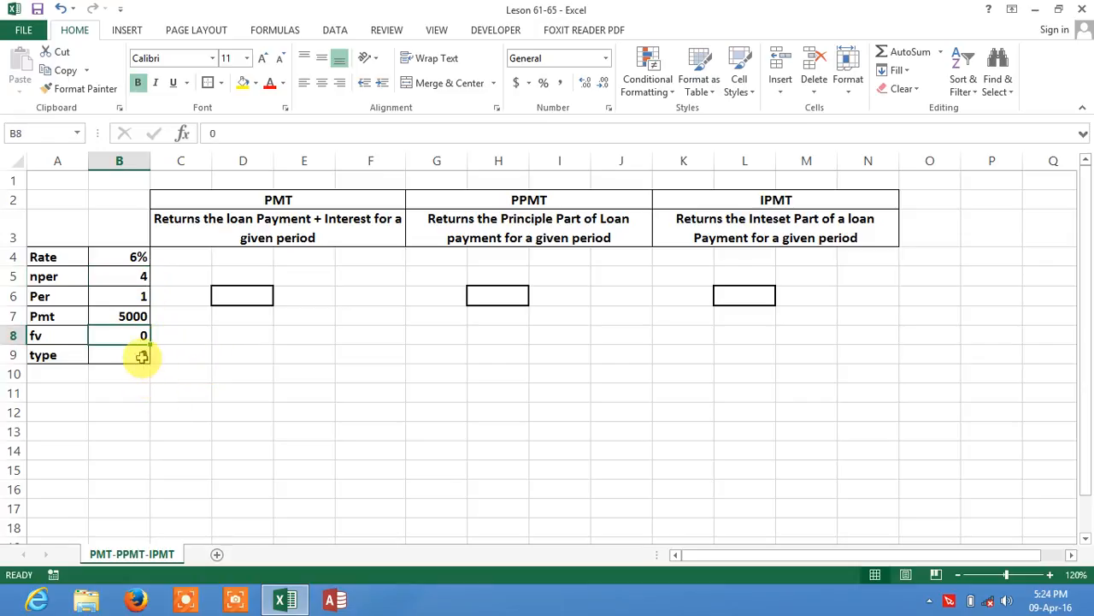
click(140, 357)
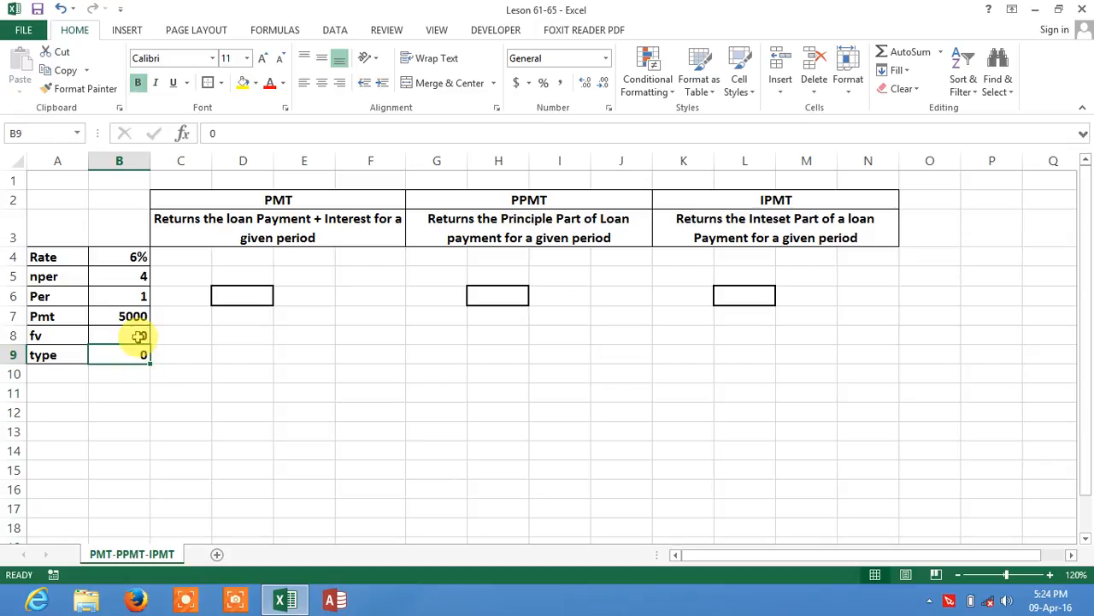
click(140, 336)
click(142, 353)
click(142, 335)
click(141, 352)
click(139, 335)
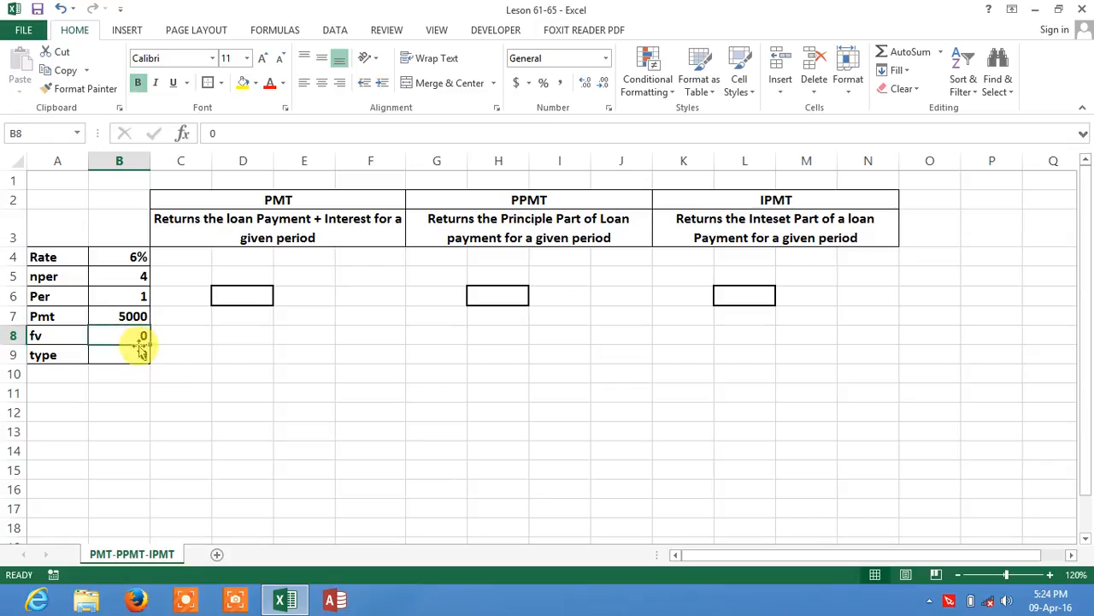
click(141, 353)
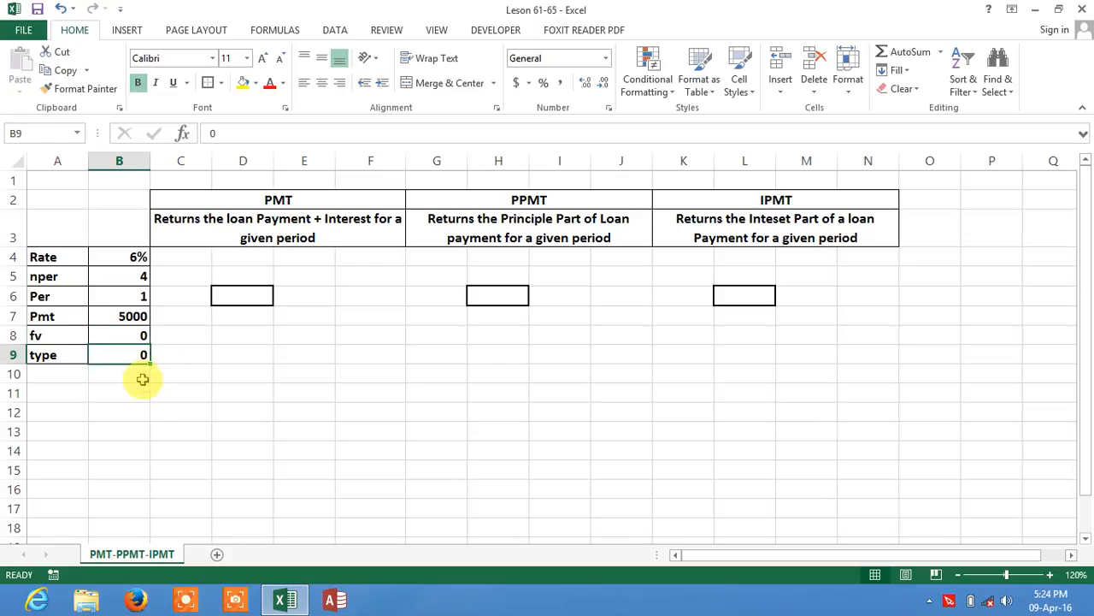
click(140, 336)
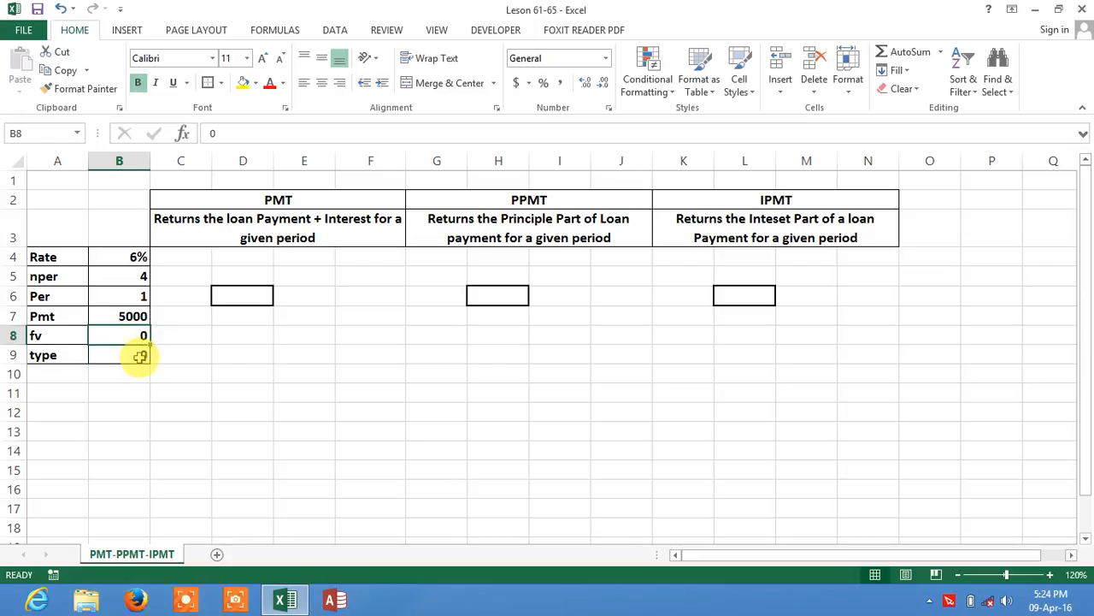
click(140, 356)
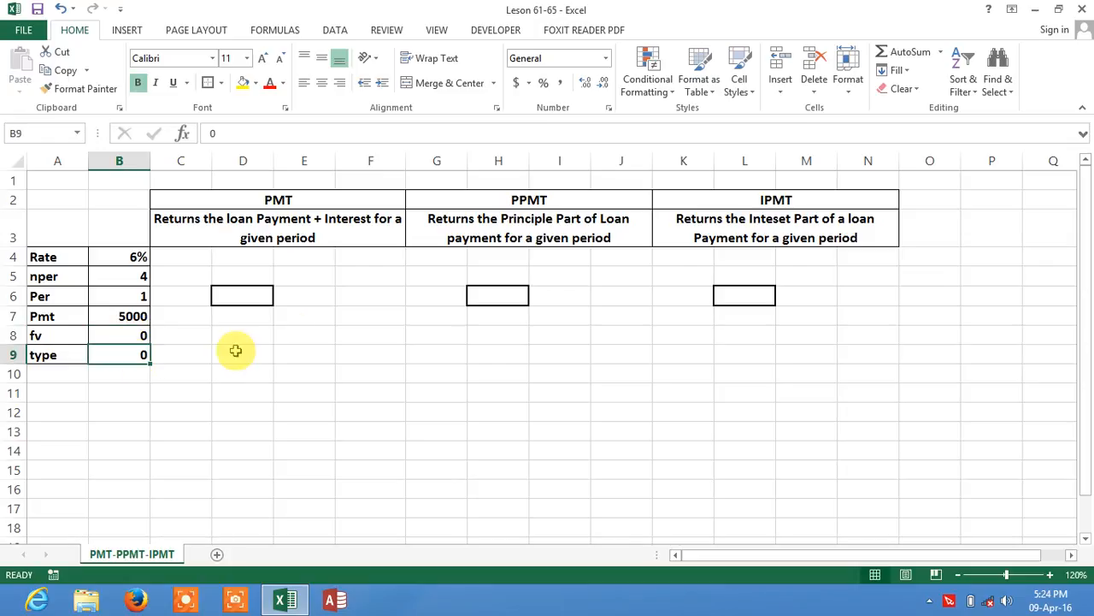
Step: Examine the PMT, PPMT and IPMT descriptions and the loan input values
click(270, 229)
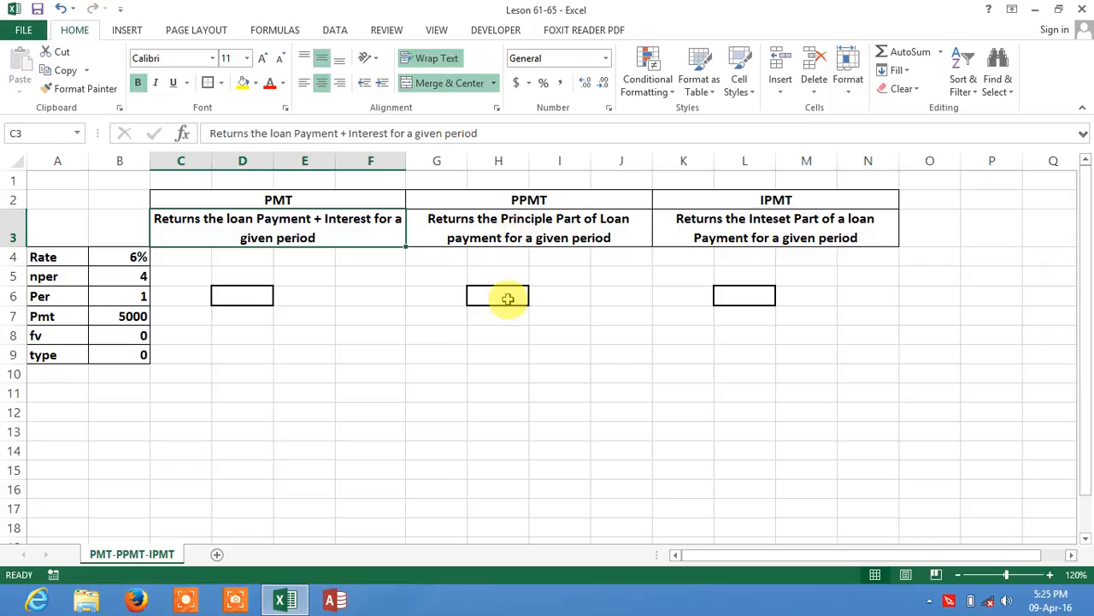
click(508, 227)
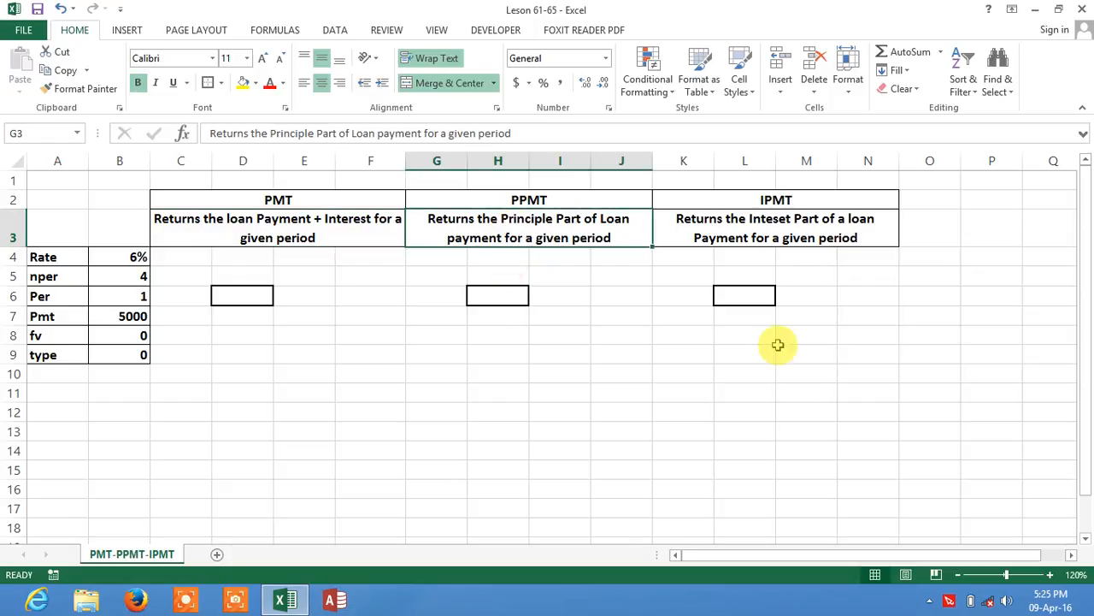
click(747, 246)
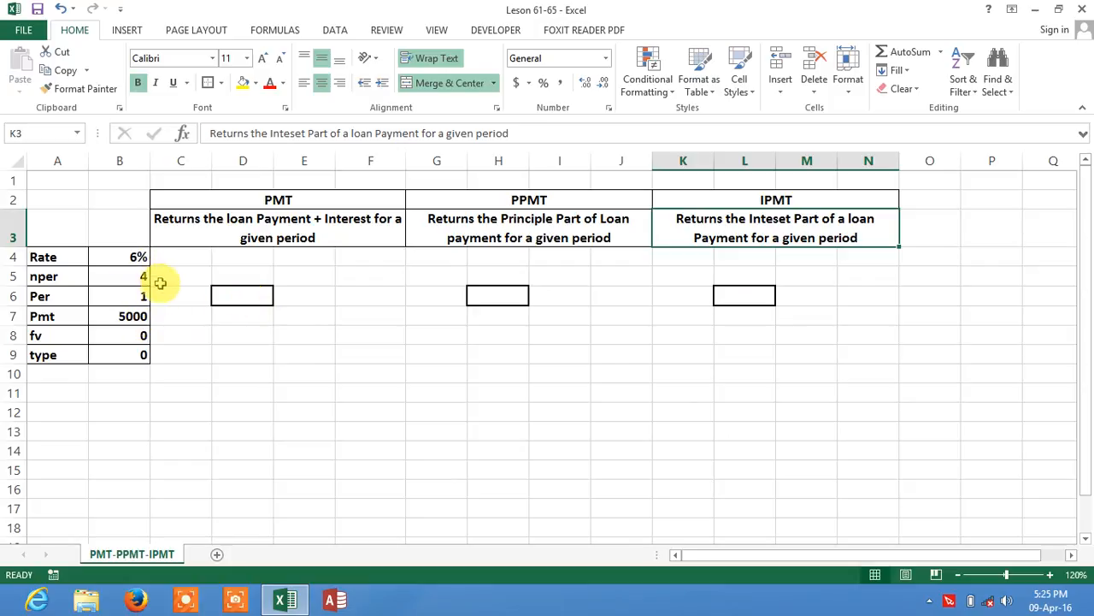
click(118, 298)
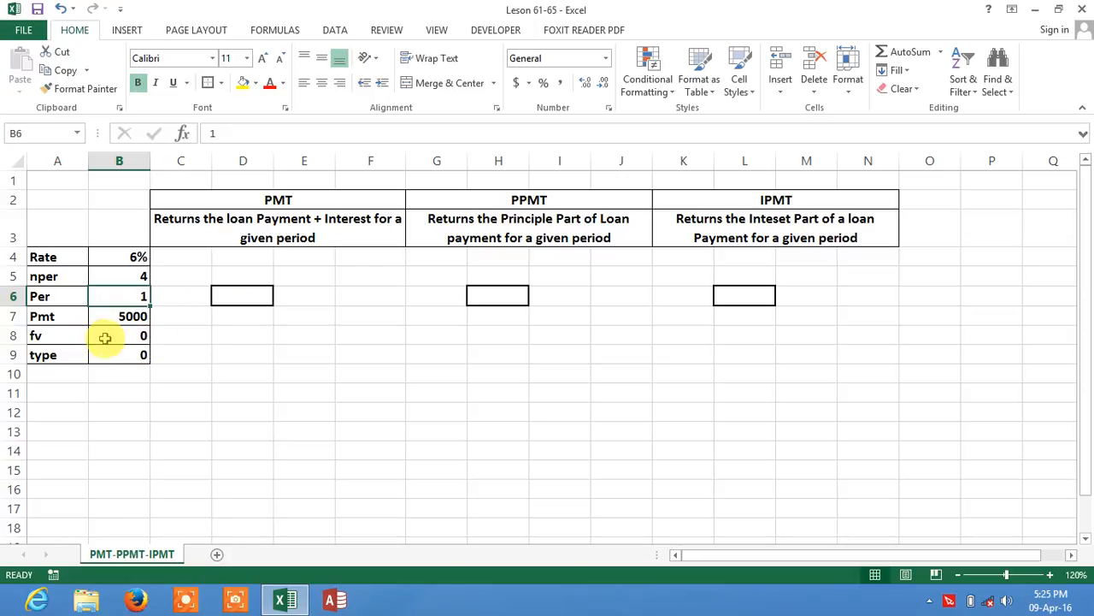
click(143, 338)
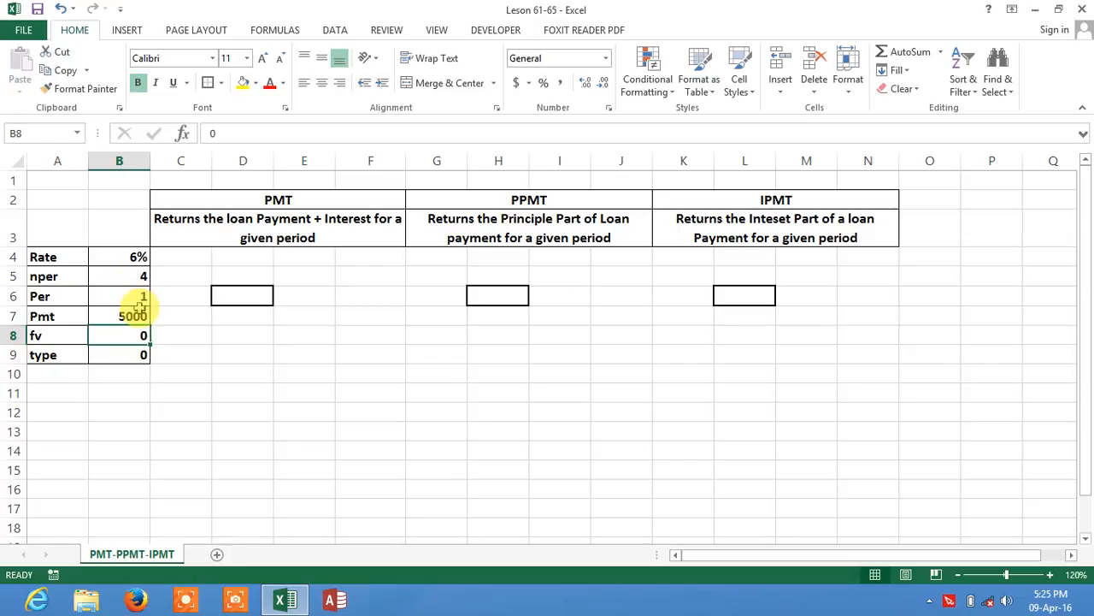
click(140, 316)
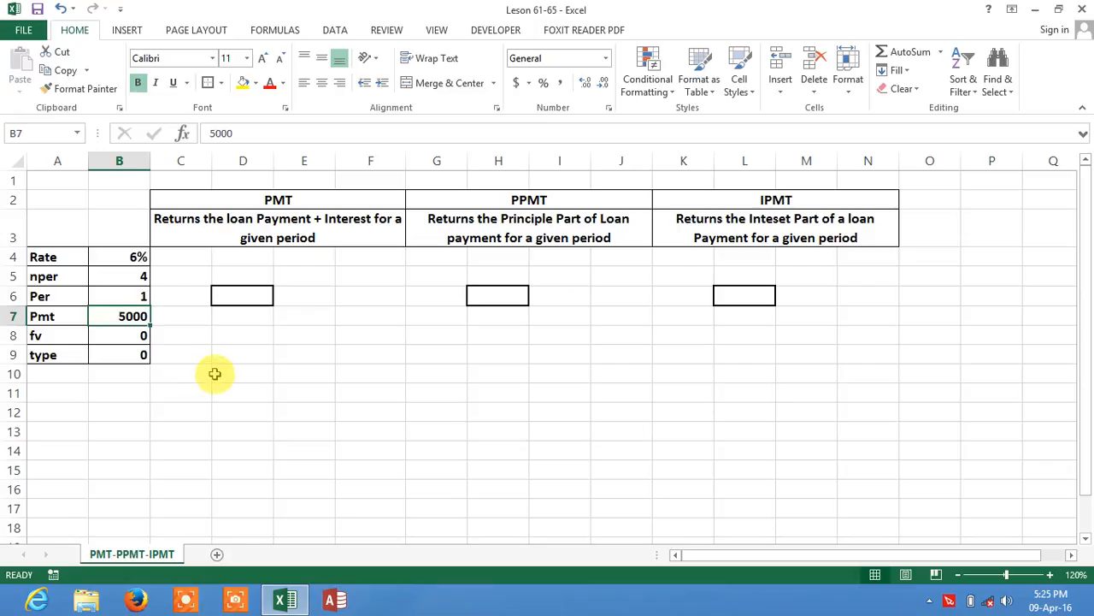
click(142, 355)
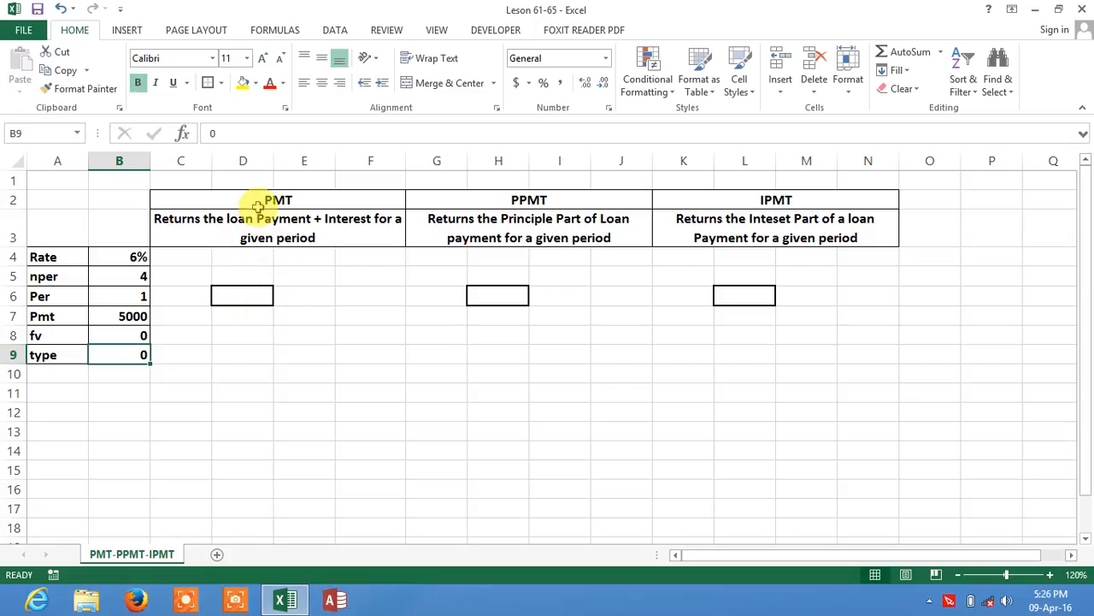
Step: Start a PMT formula in cell D6 under the PMT heading
click(240, 298)
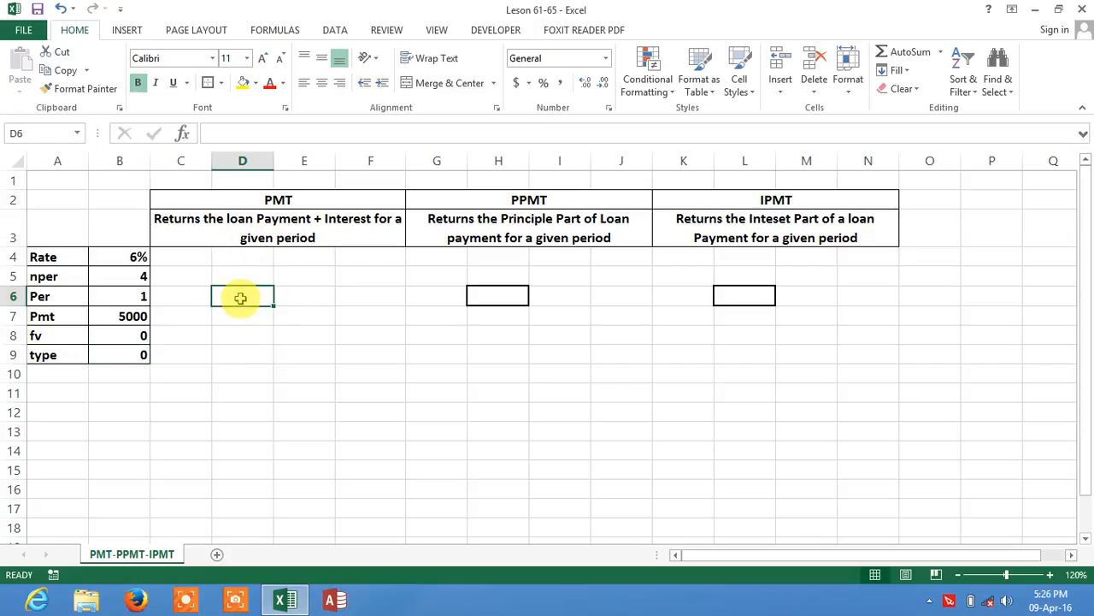
text(=)
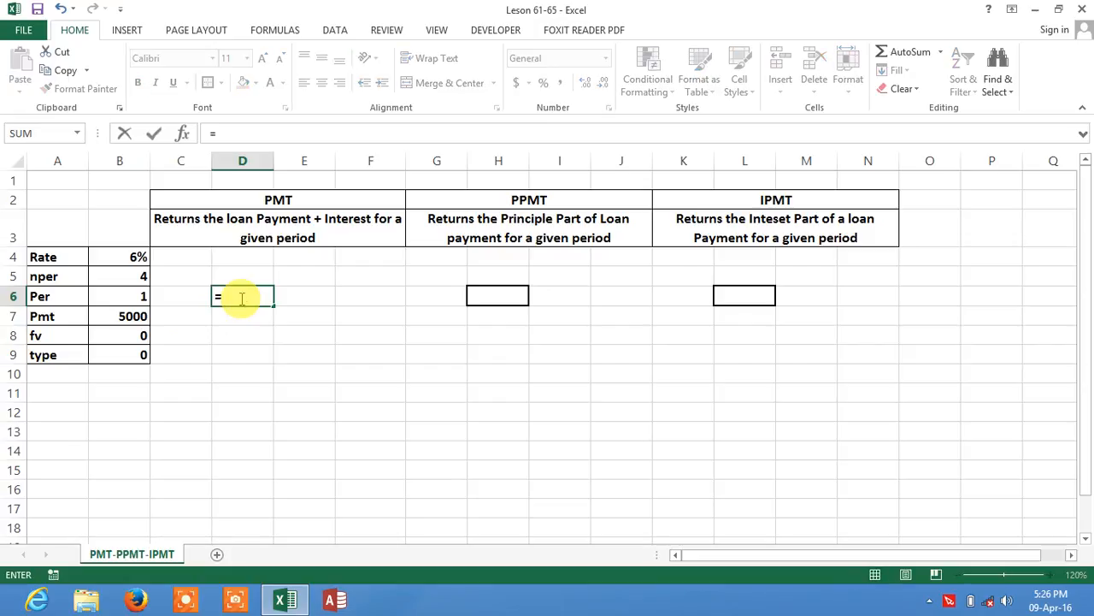
text(pm)
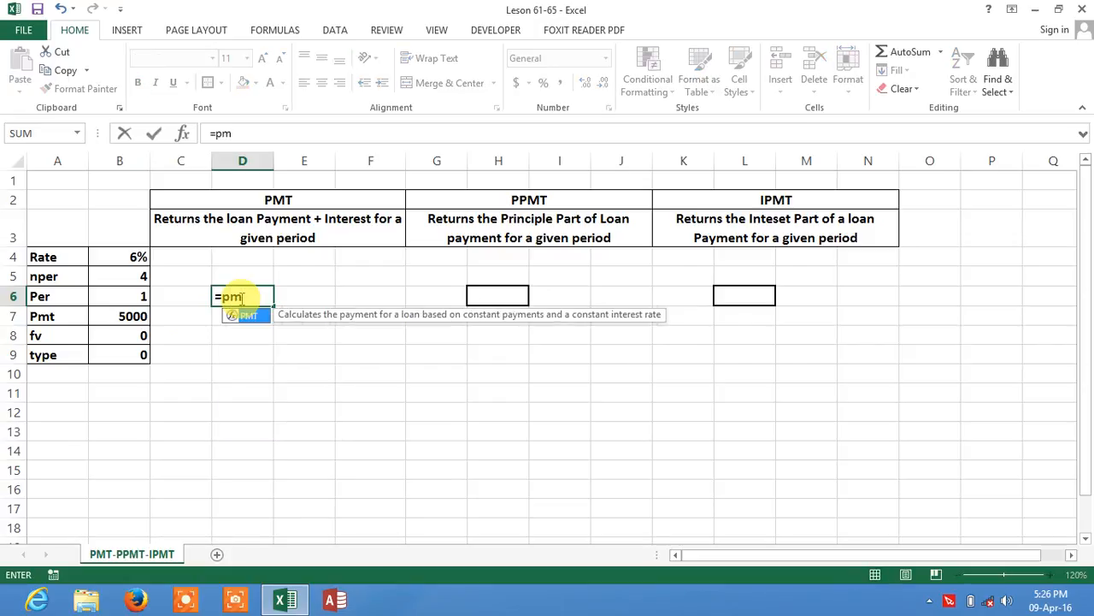
text(t)
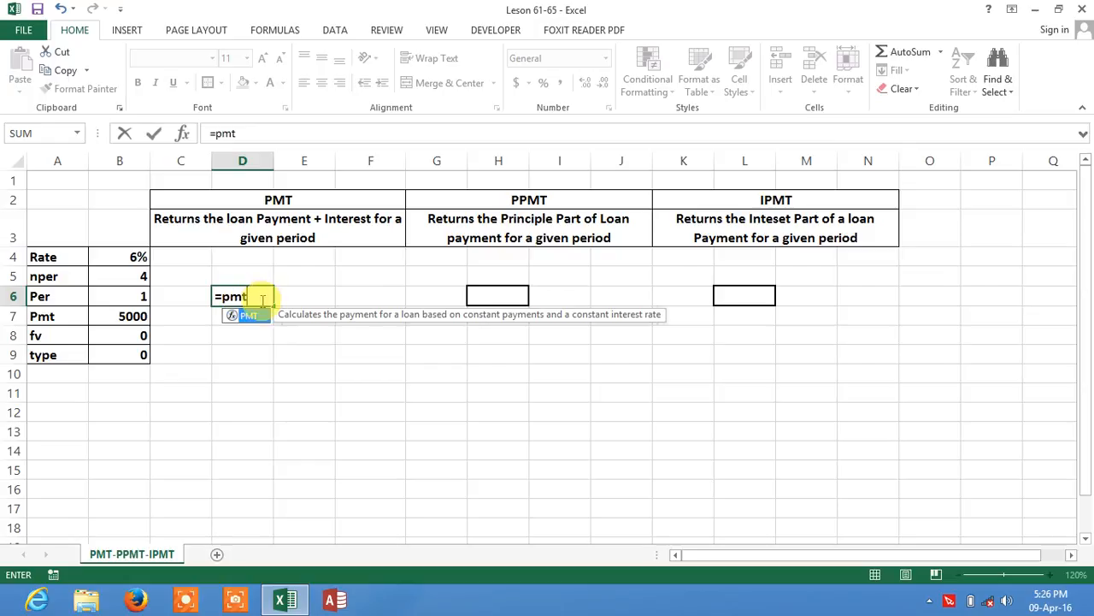
double_click(247, 315)
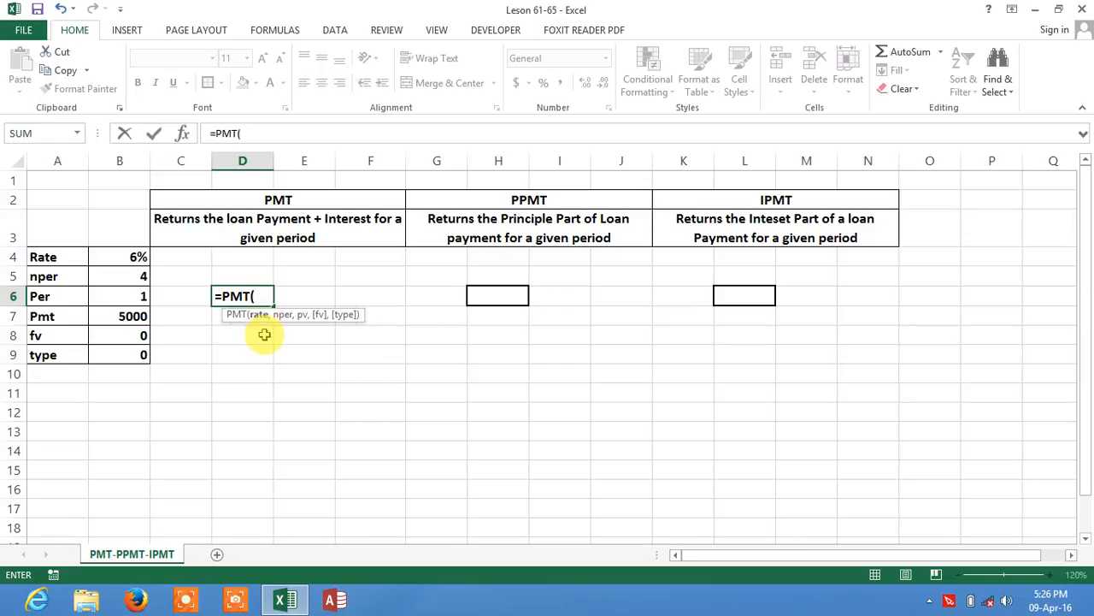
Step: Set the PMT formula's rate argument in D6 to the monthly rate B4/12
click(124, 260)
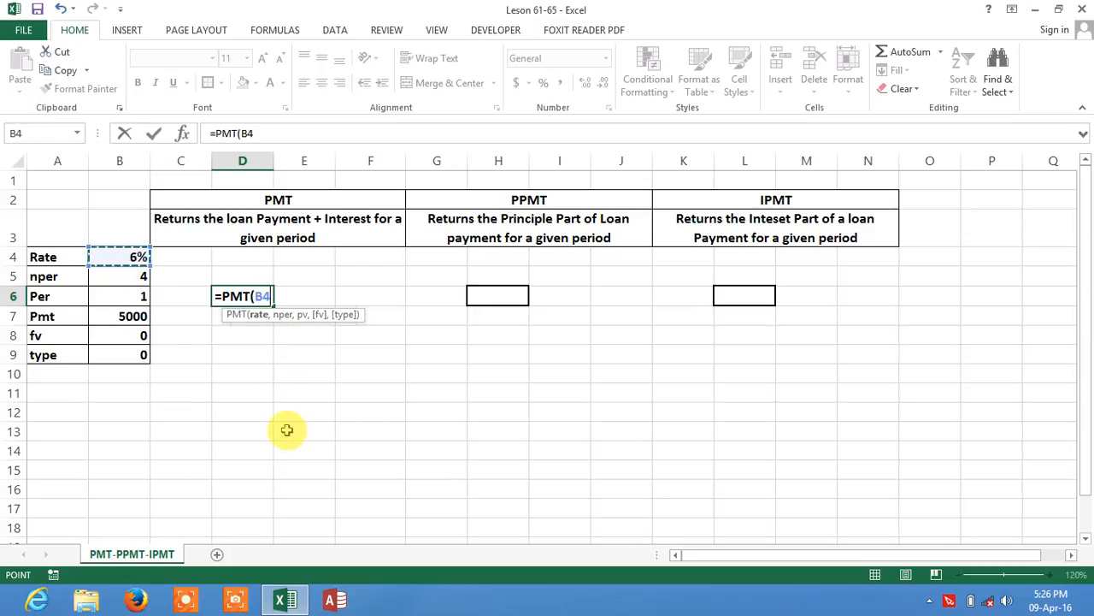
text(,)
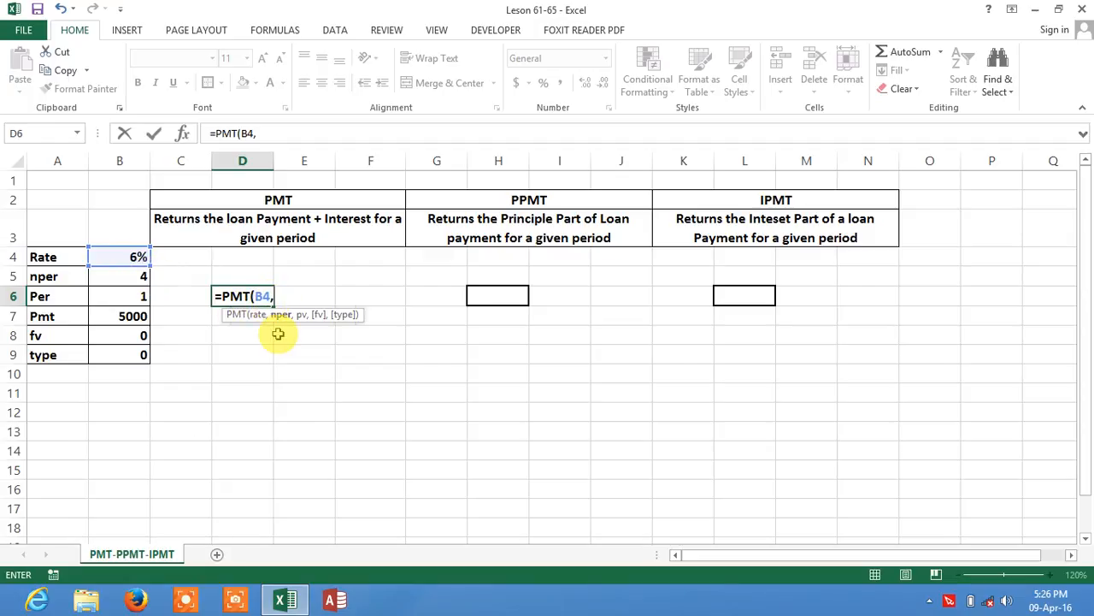
key(BackSpace)
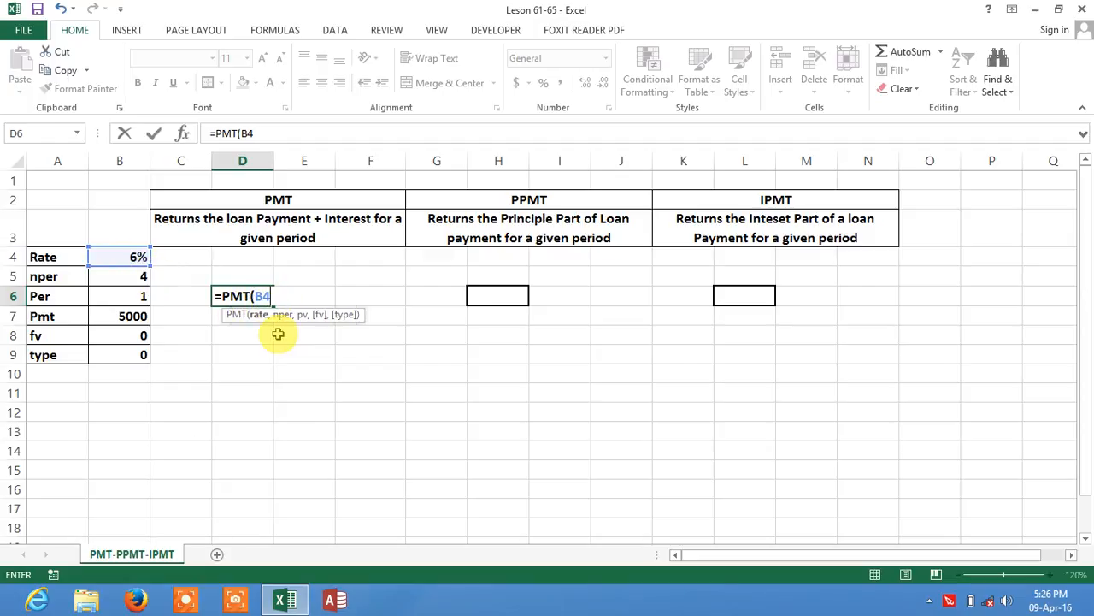
text(/12)
text(,)
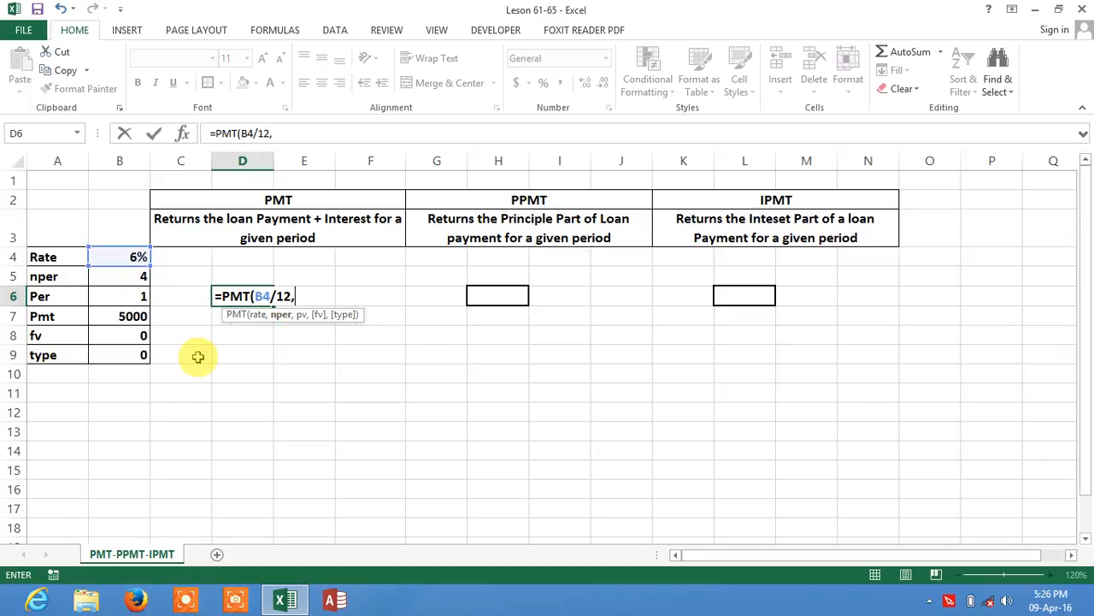
Step: Complete the PMT formula with B5*12 as nper, B7 as pv, 0 for fv and 0 for type, and enter it
click(141, 277)
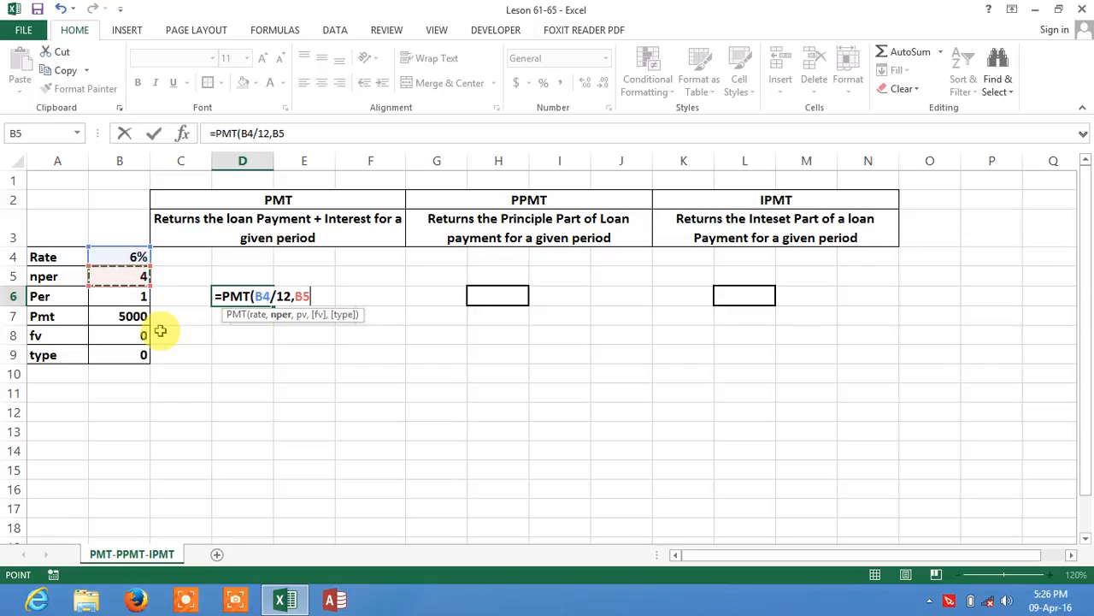
text(*12)
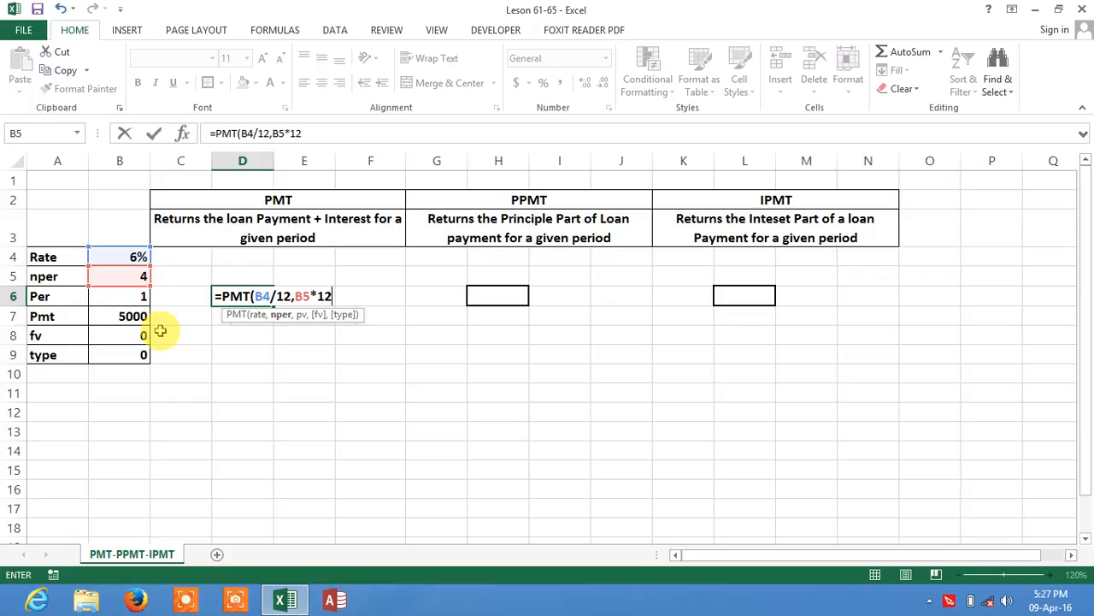
text(,)
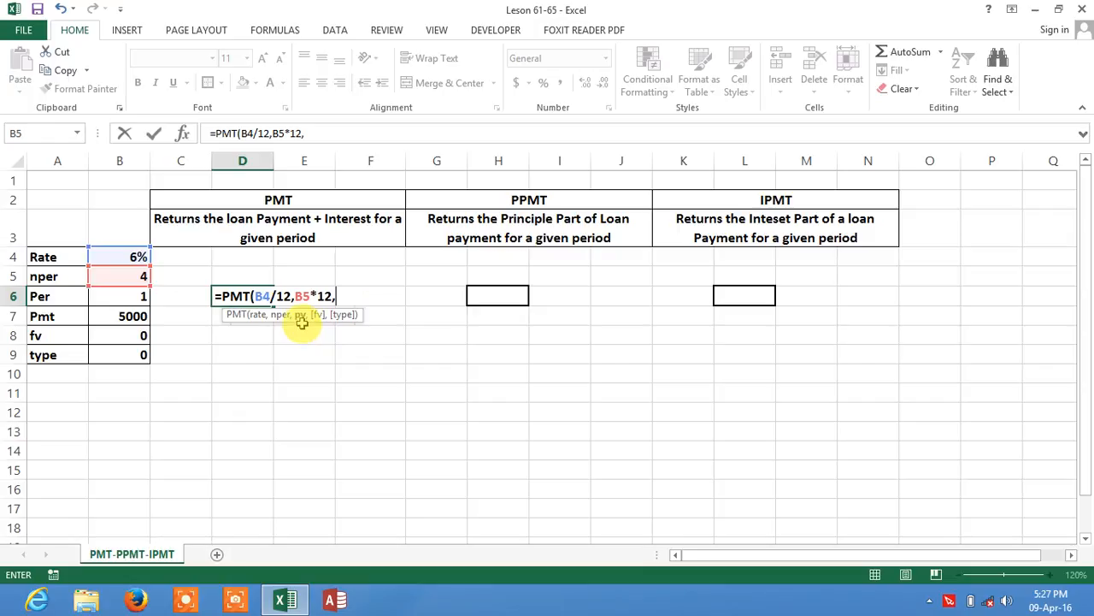
click(132, 317)
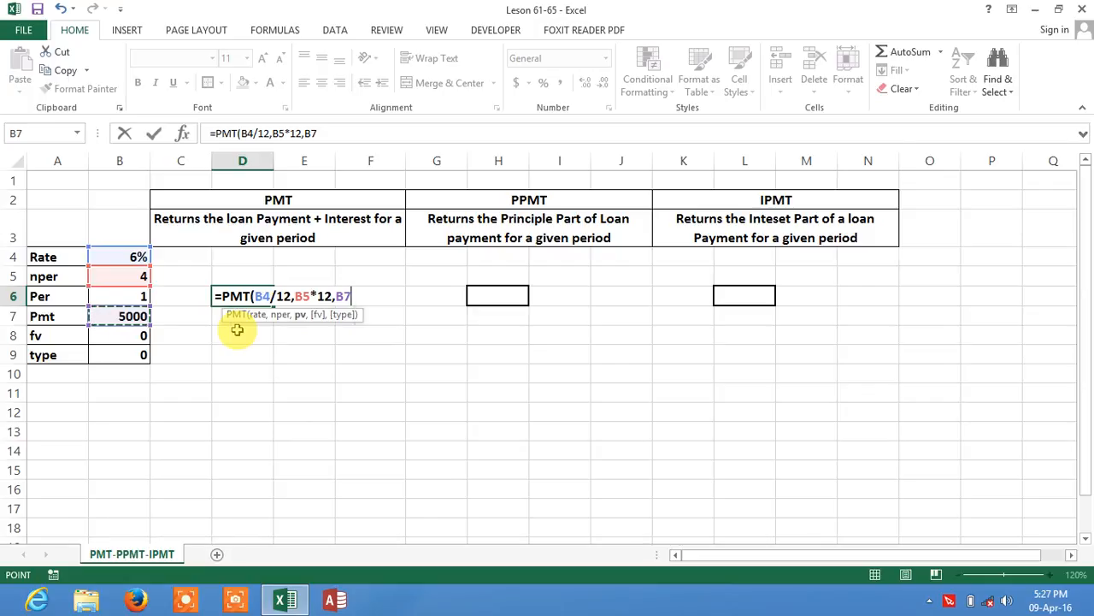
text(,)
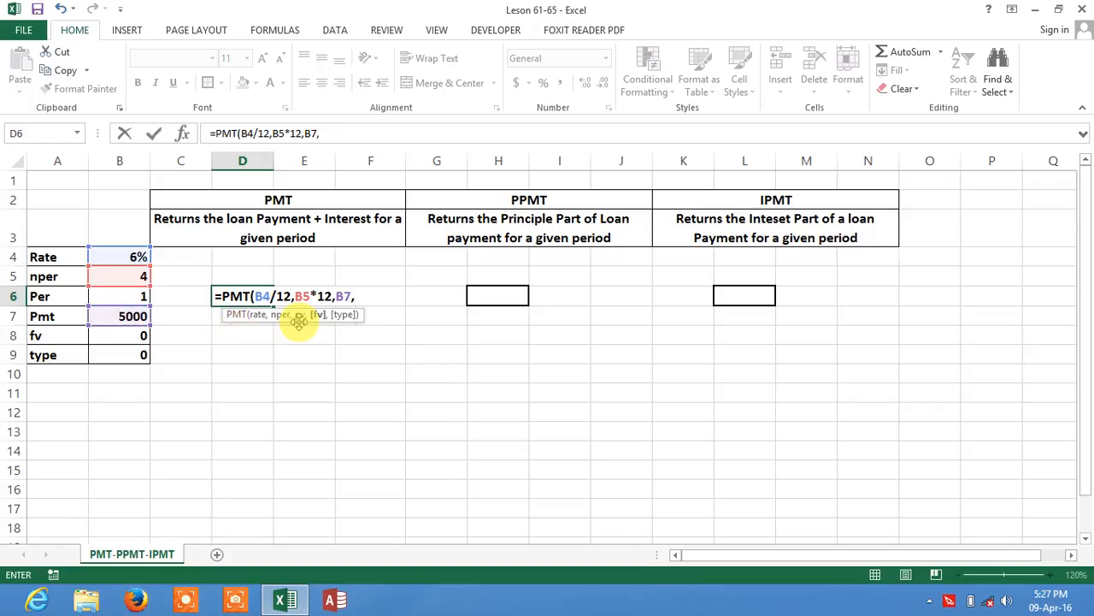
text(0,)
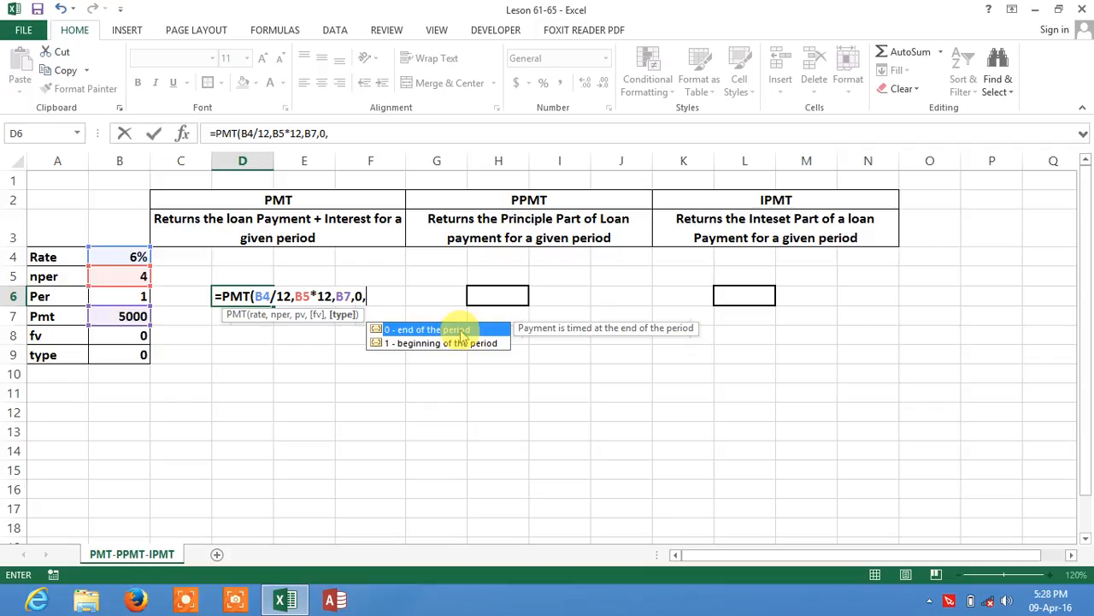
text(0))
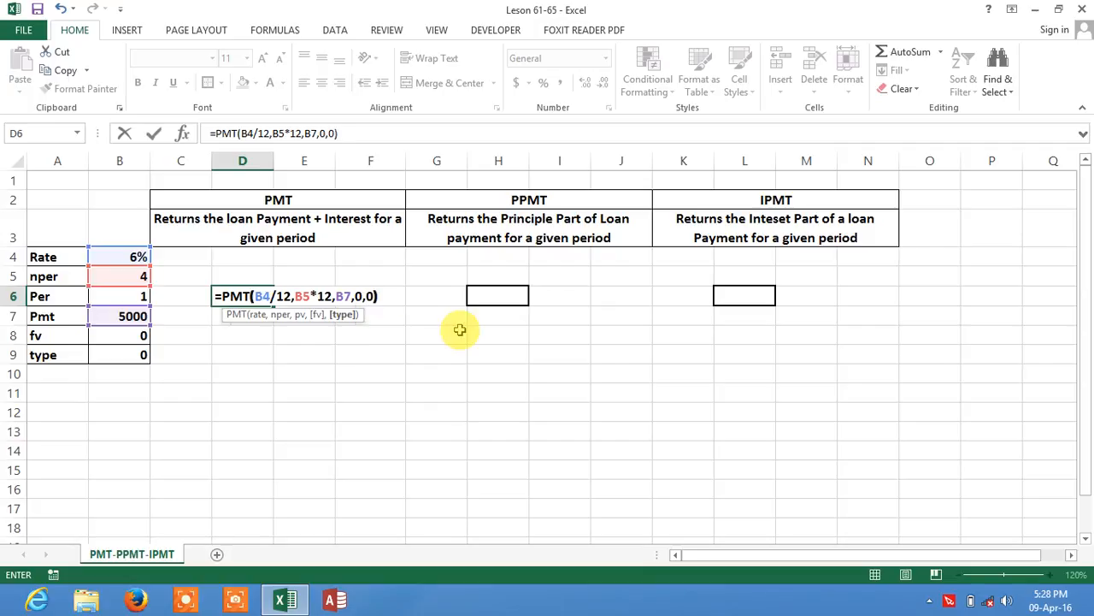
key(Return)
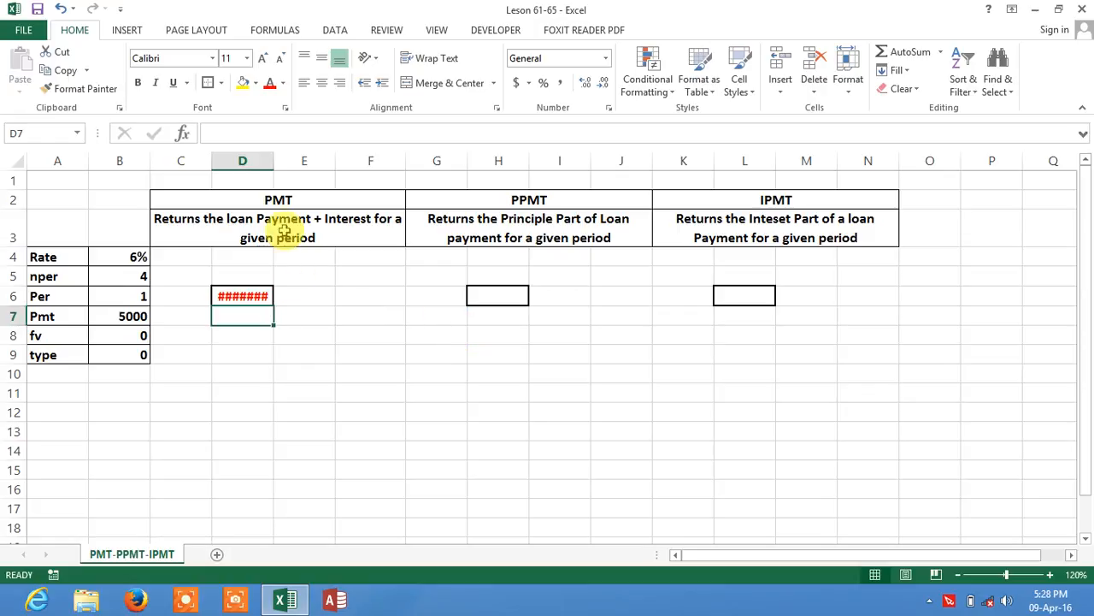
Step: Autofit column D so the PMT result in D6 is fully displayed
double_click(276, 167)
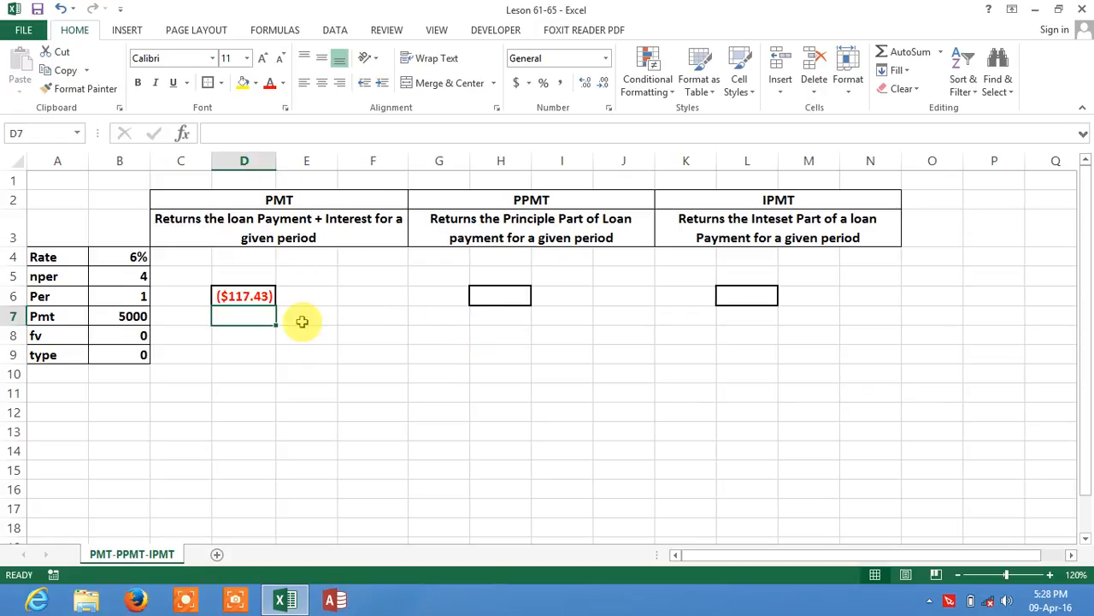
click(248, 297)
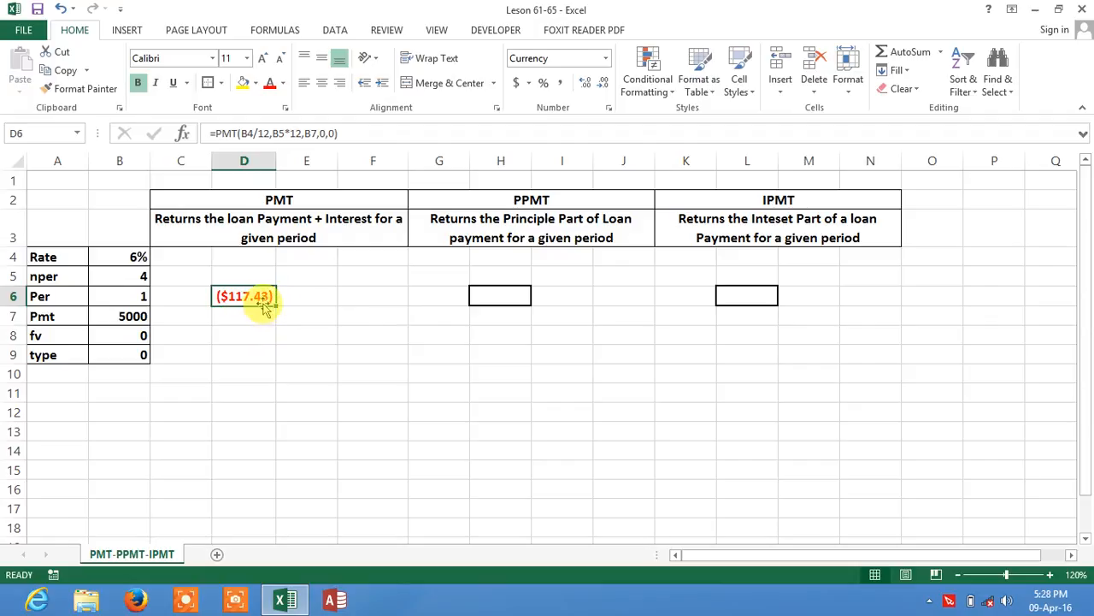
Step: Change the Pmt value in B7 to -5000
click(128, 316)
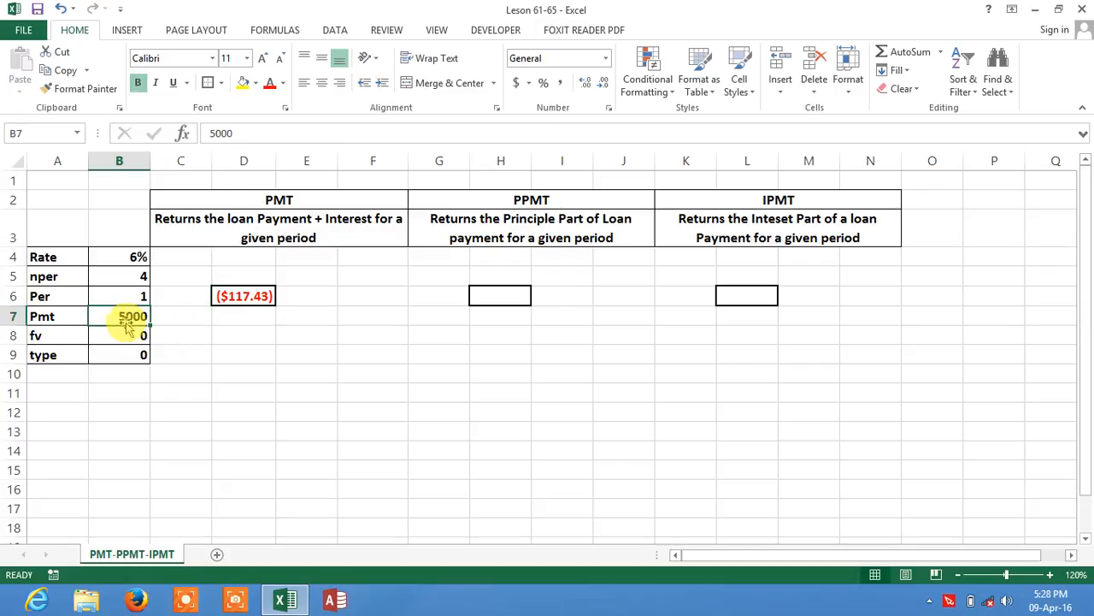
click(208, 132)
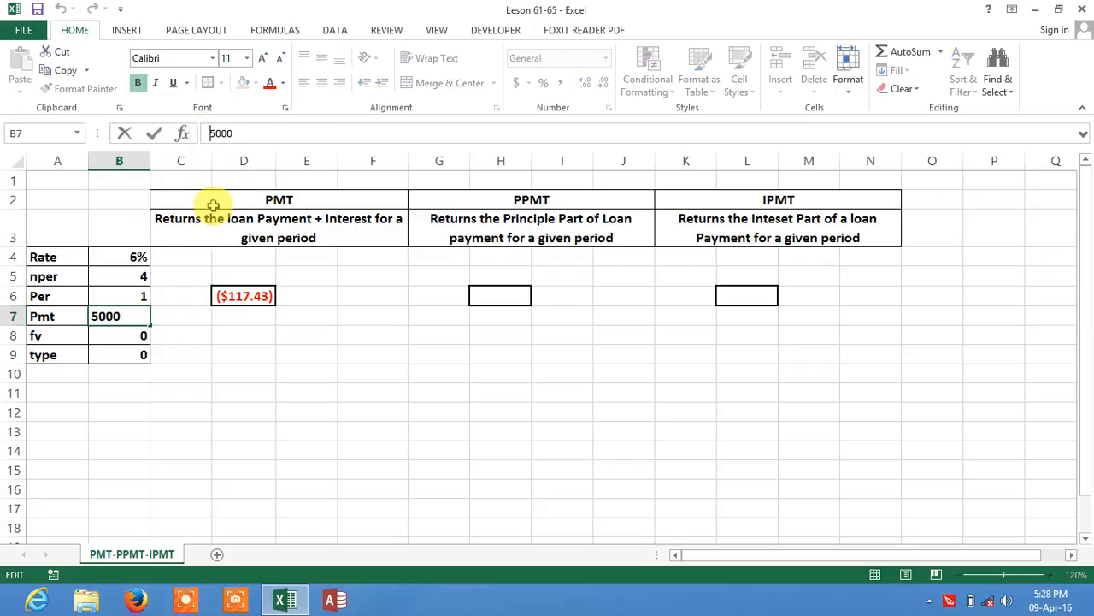
text(-)
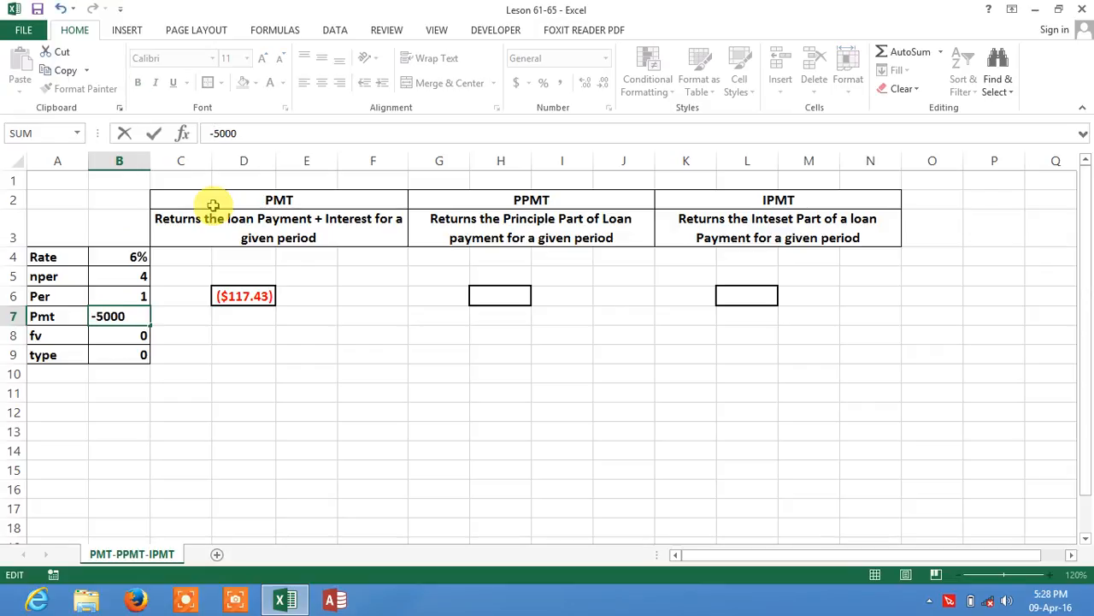
key(Return)
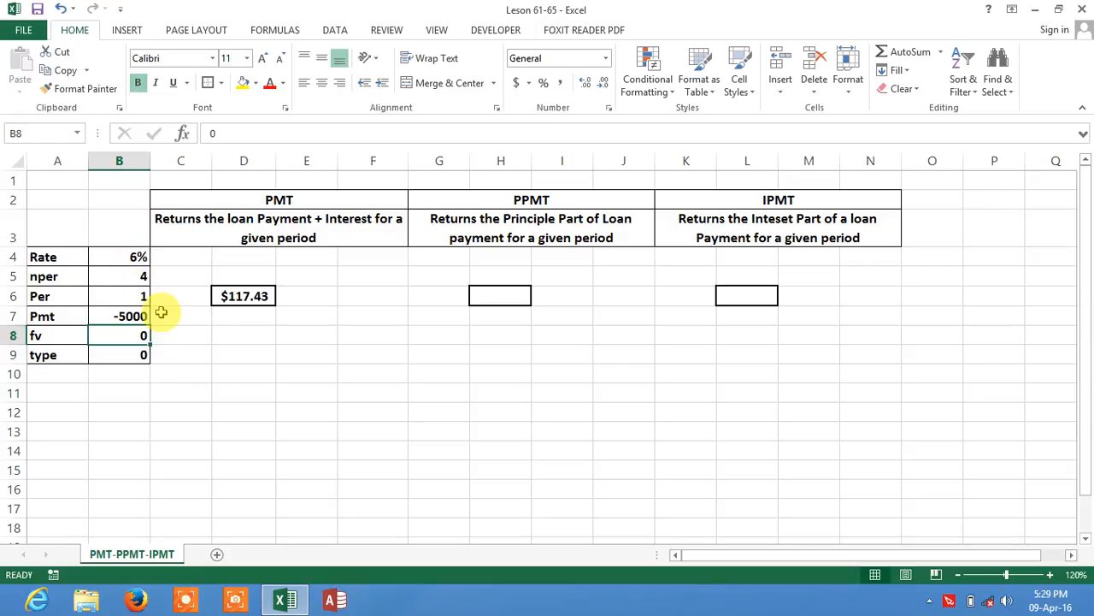
Step: Start a PPMT formula in H6 under the PPMT heading with B4/12 as the rate
click(500, 301)
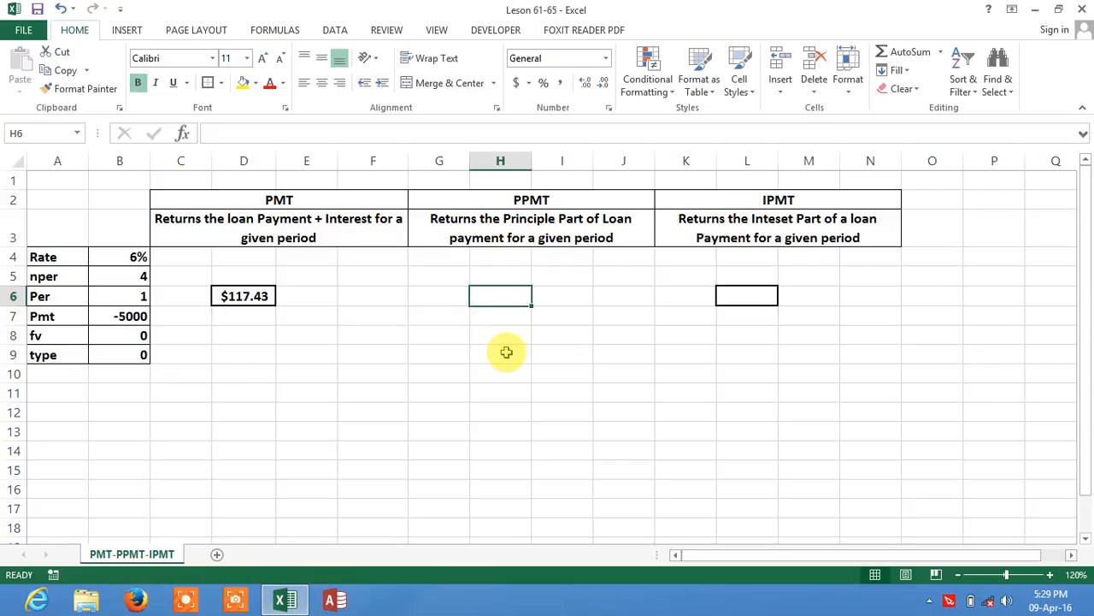
text(=)
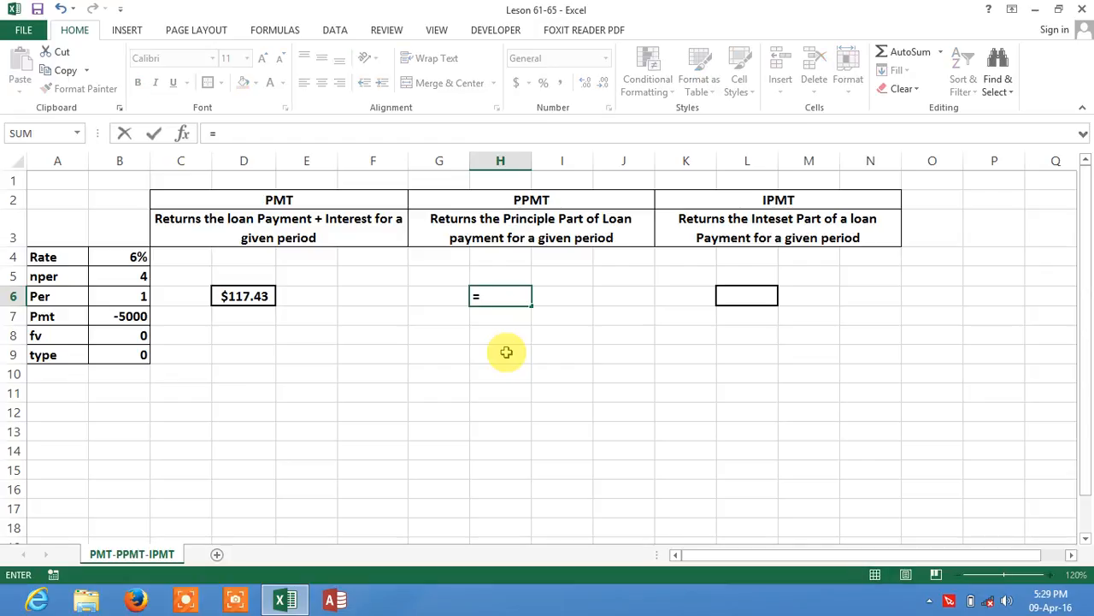
text(pp)
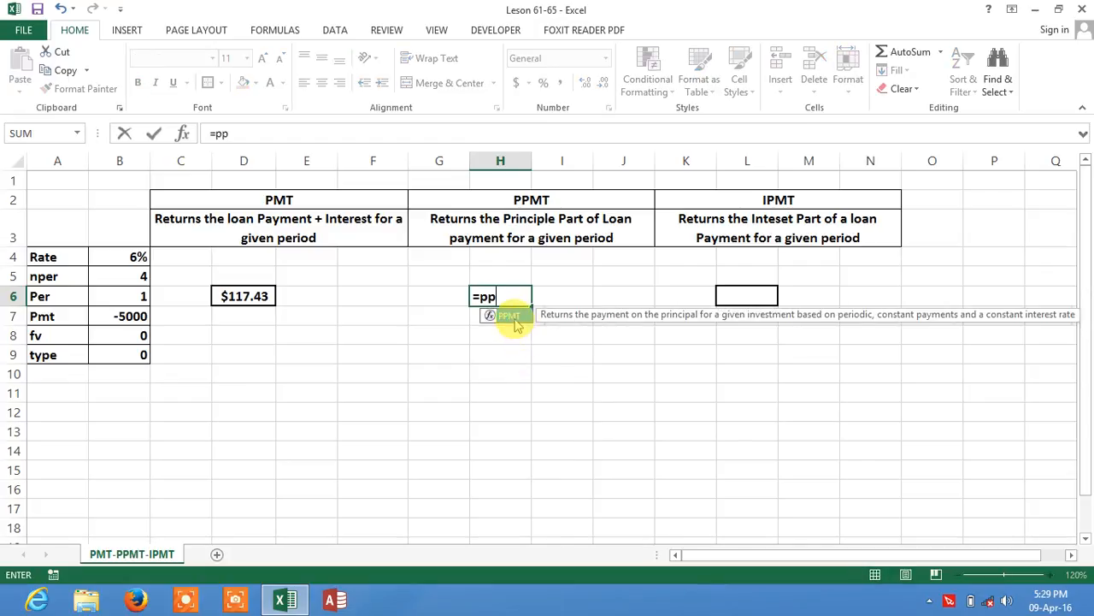
double_click(511, 317)
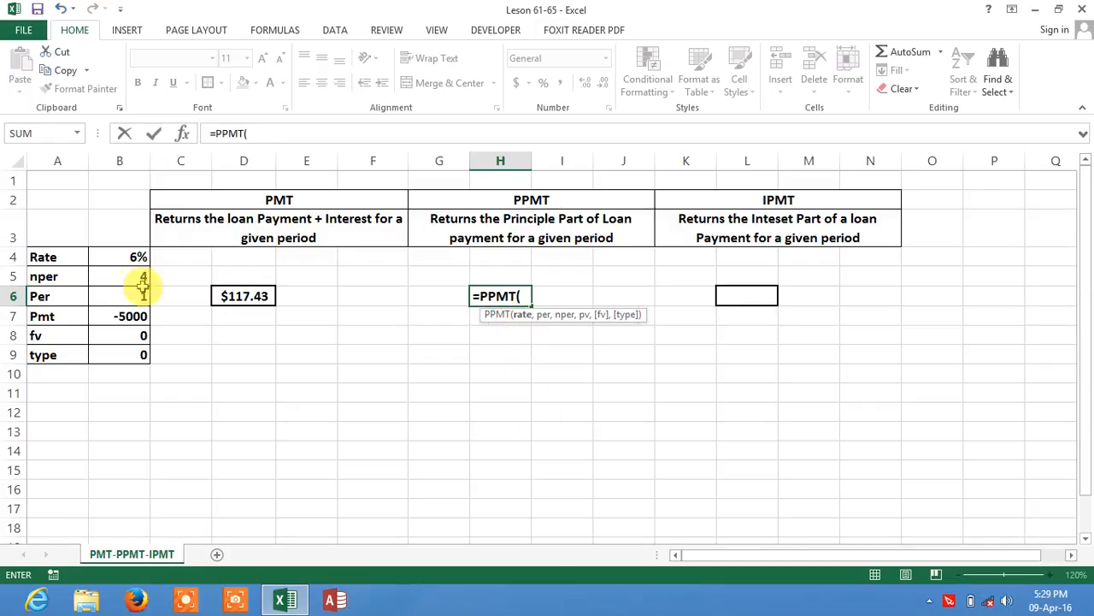
click(126, 261)
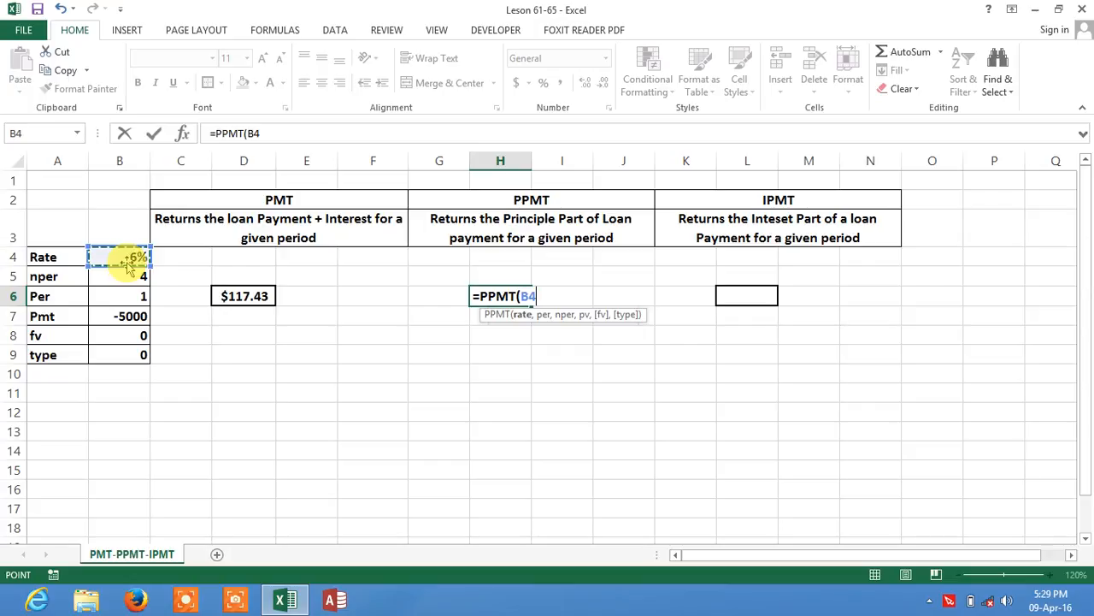
text(/12)
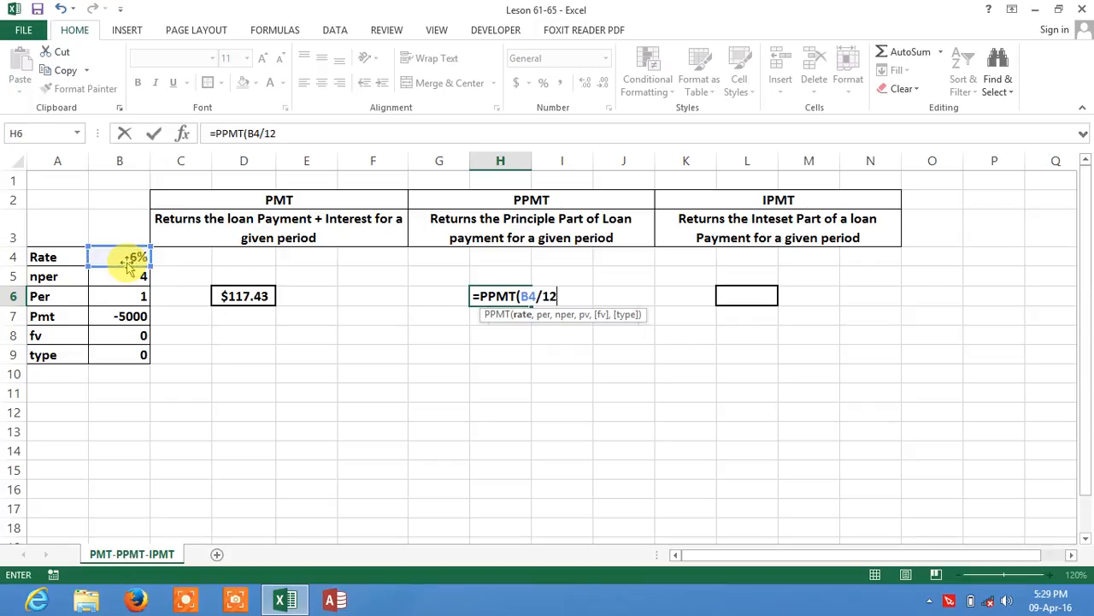
text(,)
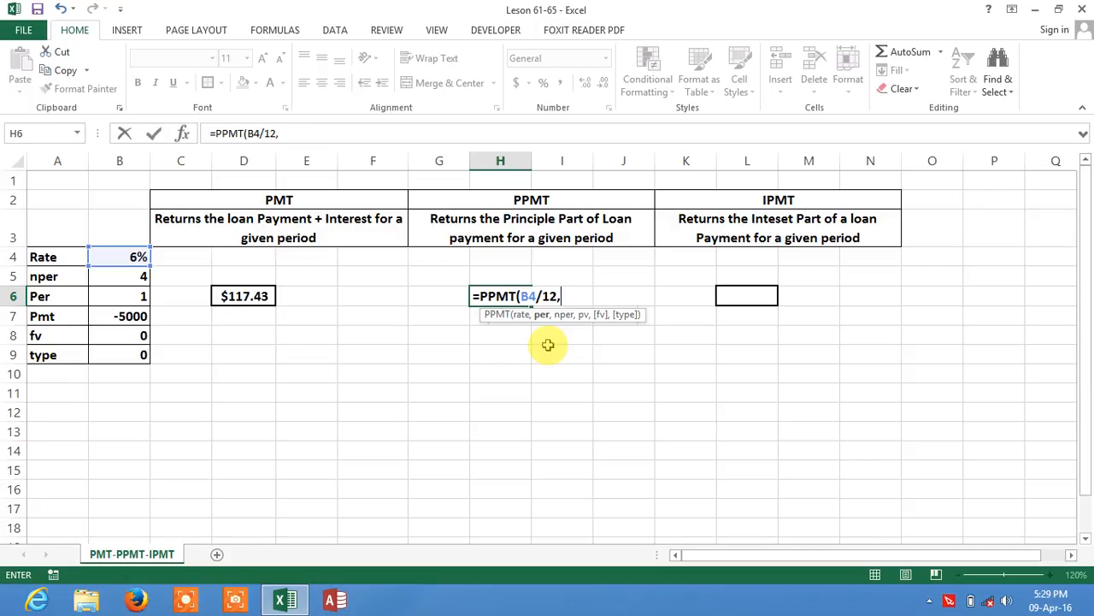
Step: Complete the PPMT formula with period 1, B5*12 as nper, then 0 and 0, and enter it
text(1,)
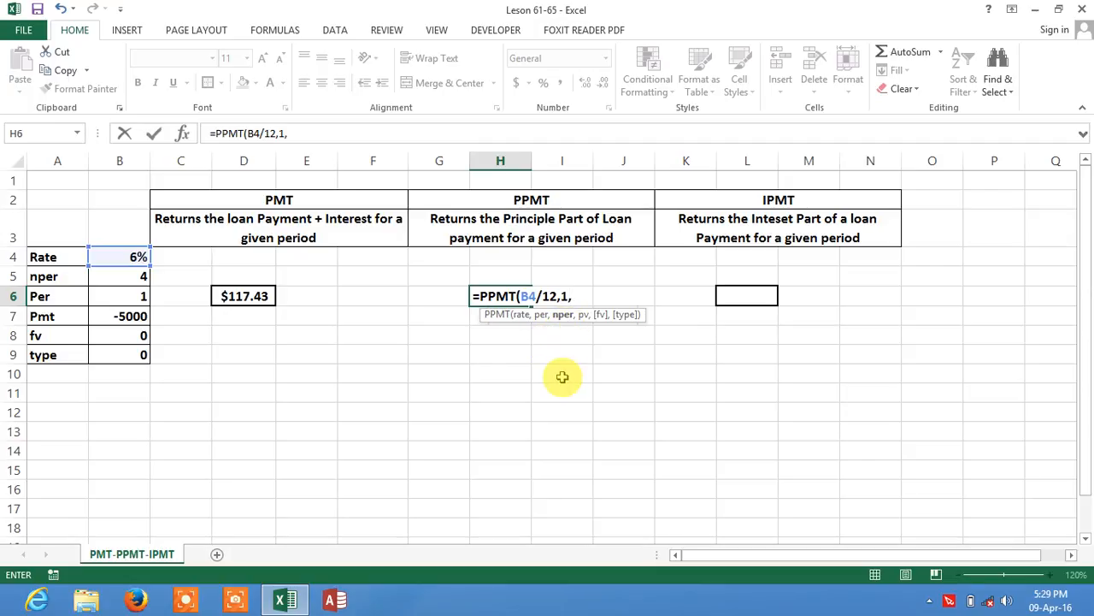
click(117, 282)
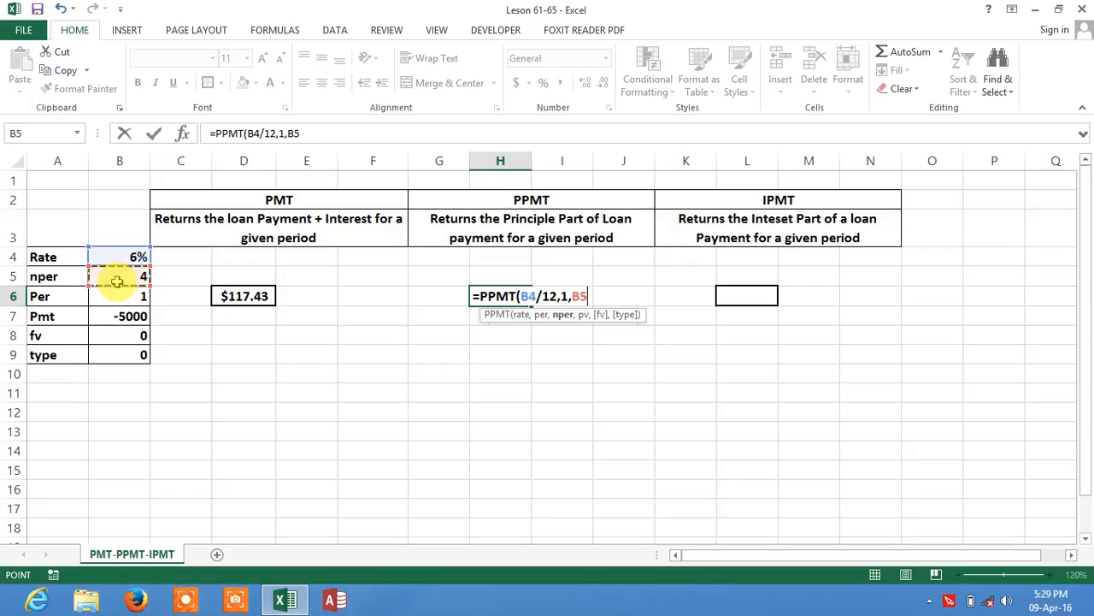
text(*12)
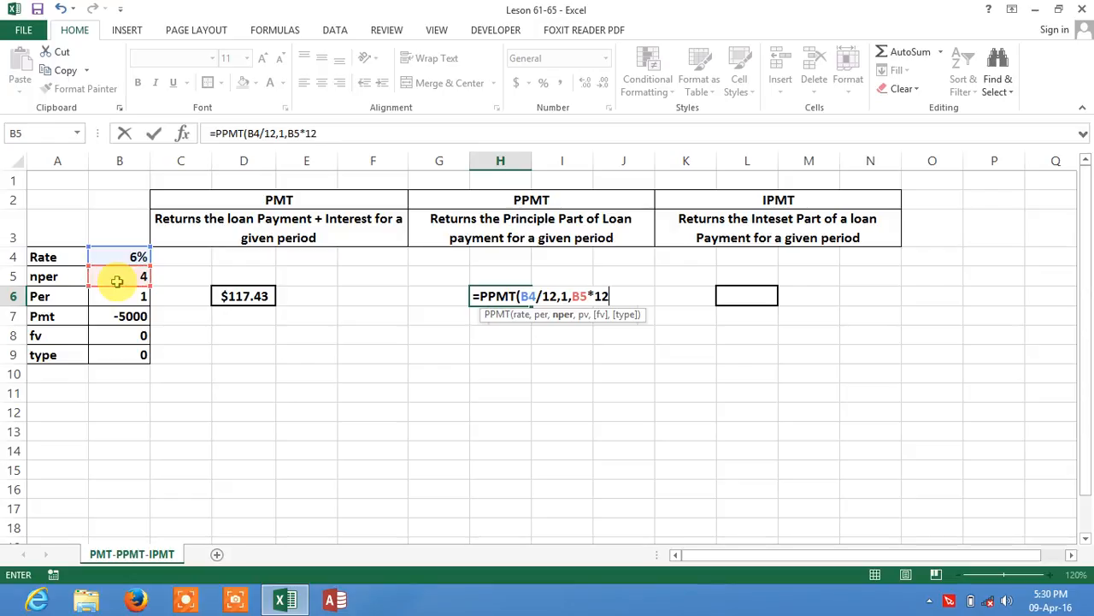
text(,)
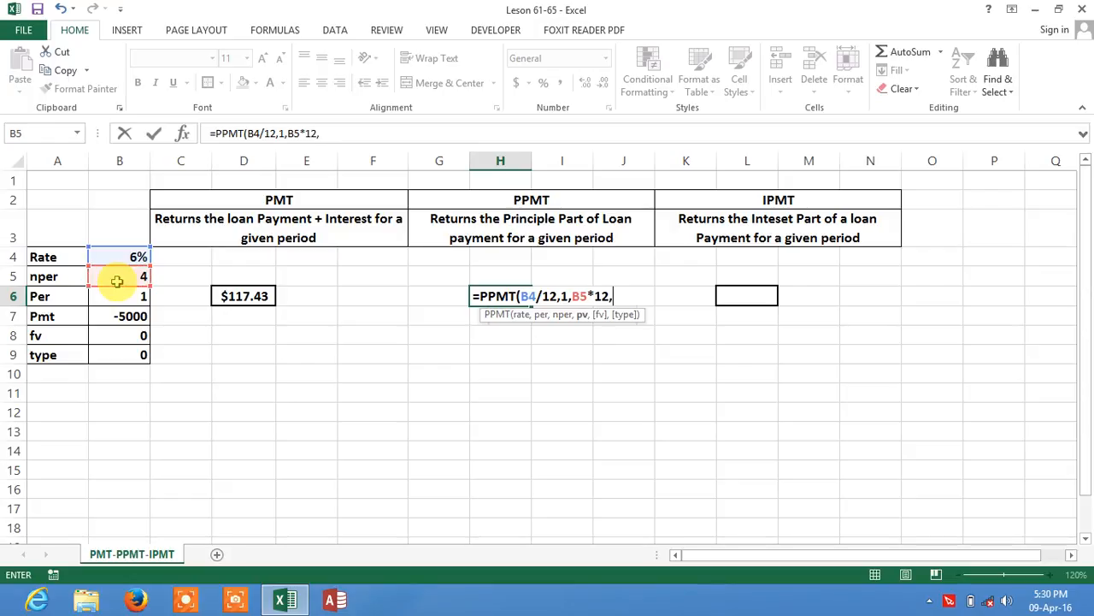
text(0,0)
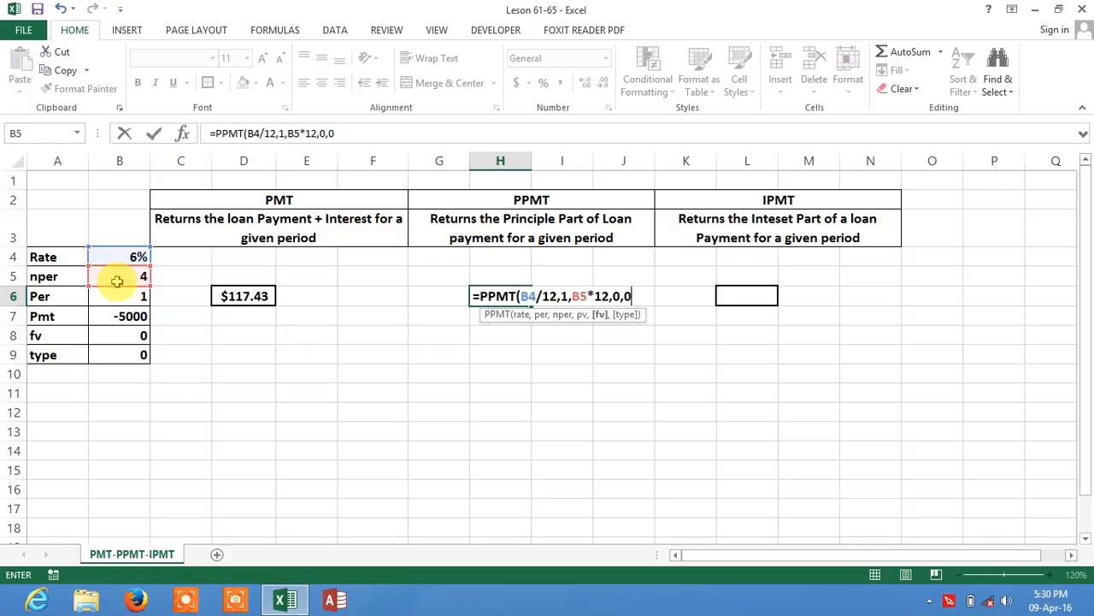
text())
key(Return)
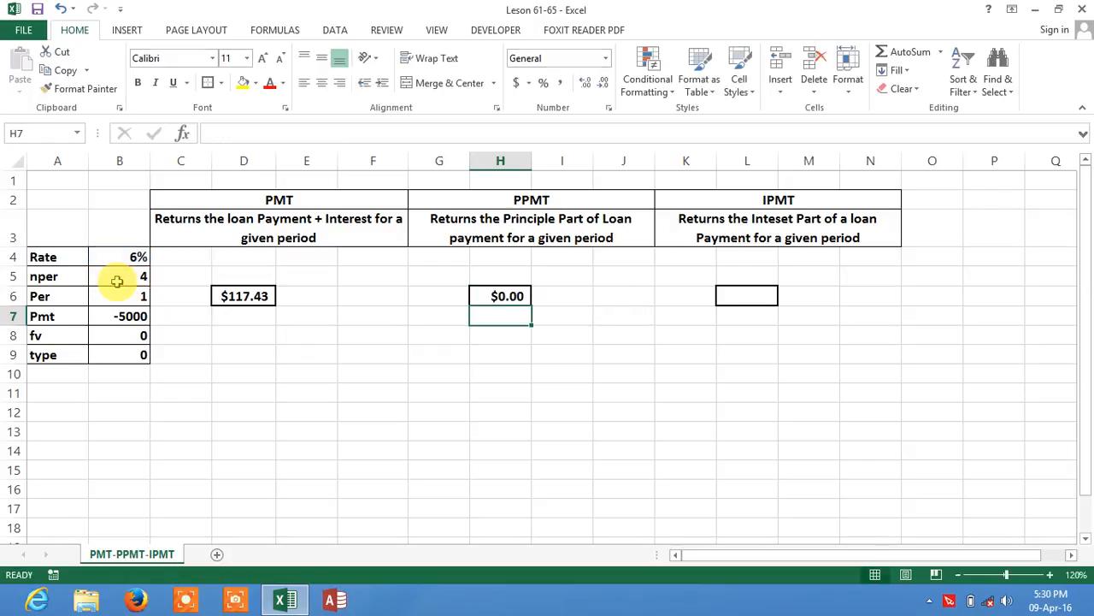
click(503, 295)
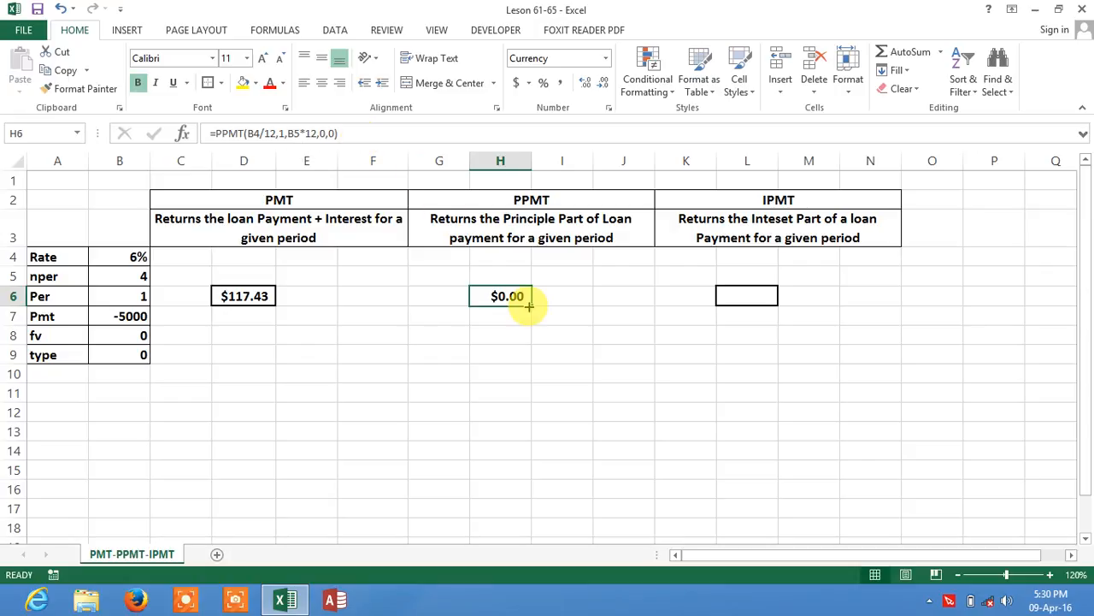
click(930, 601)
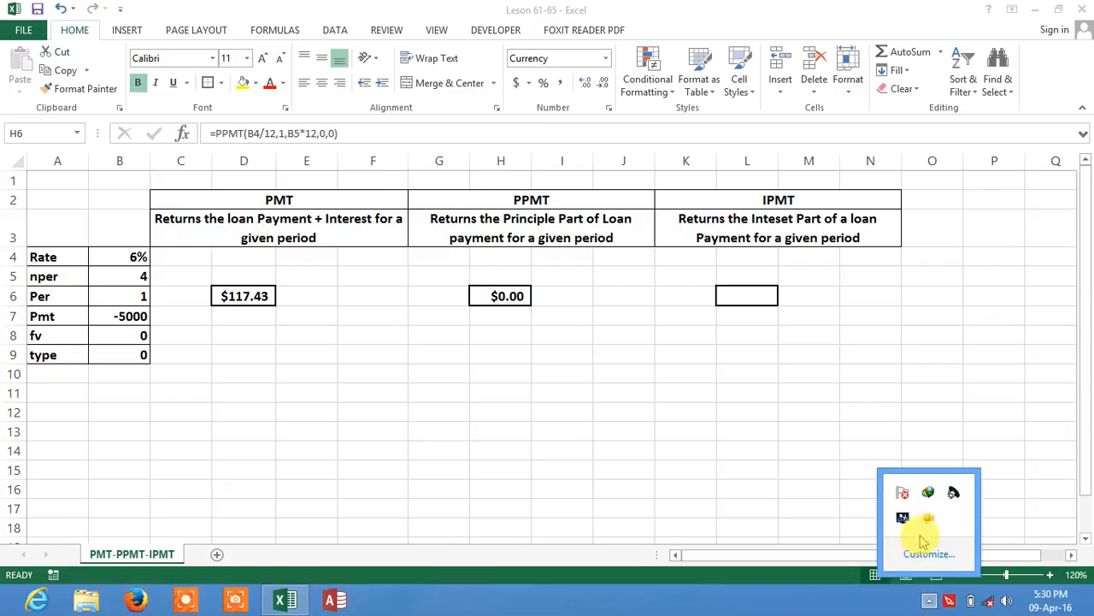
right_click(930, 519)
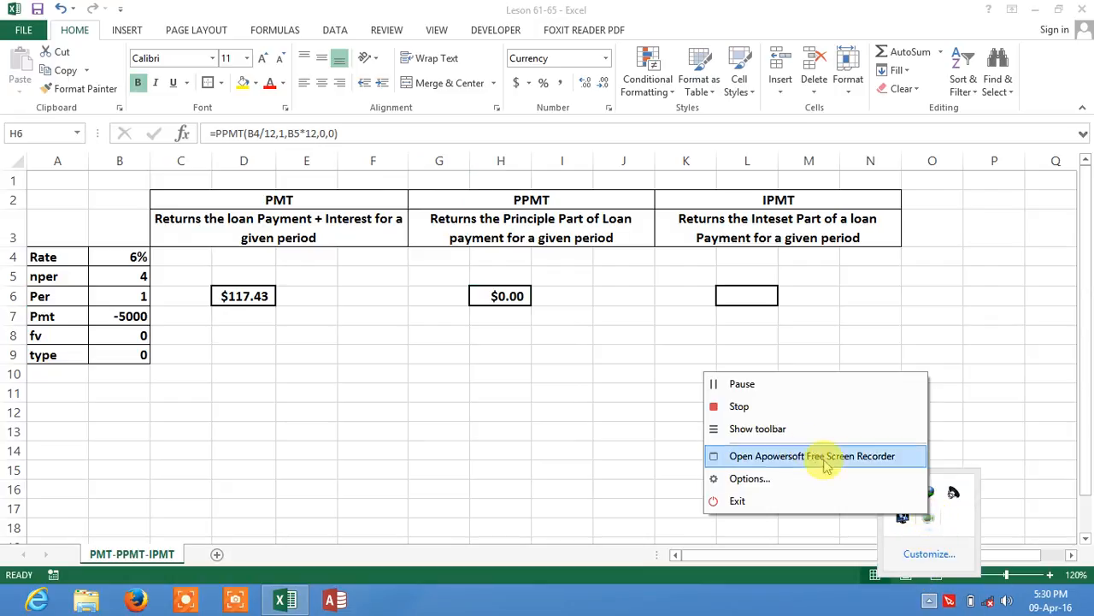
click(742, 383)
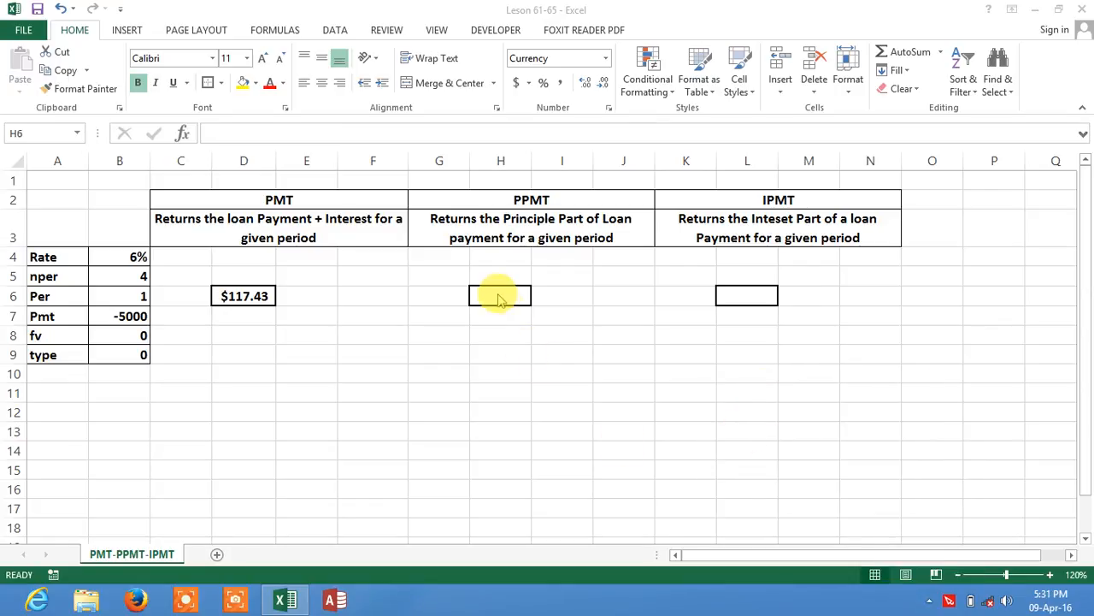
Step: Start a PPMT formula in H6 with B4/12 as the rate and 1 as the period
click(498, 295)
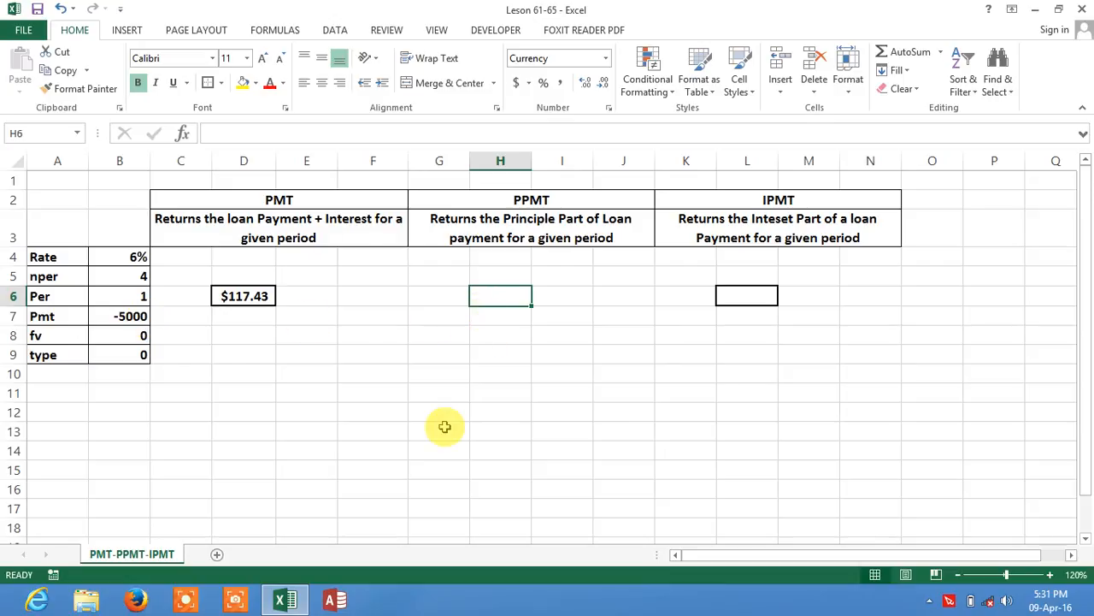
text(=)
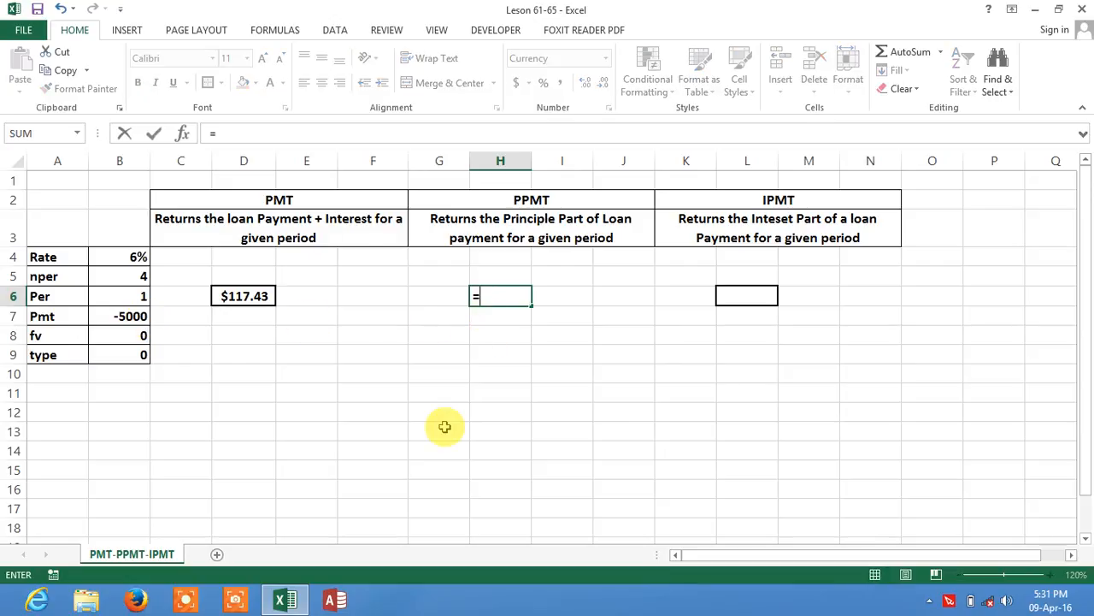
text(ppmt)
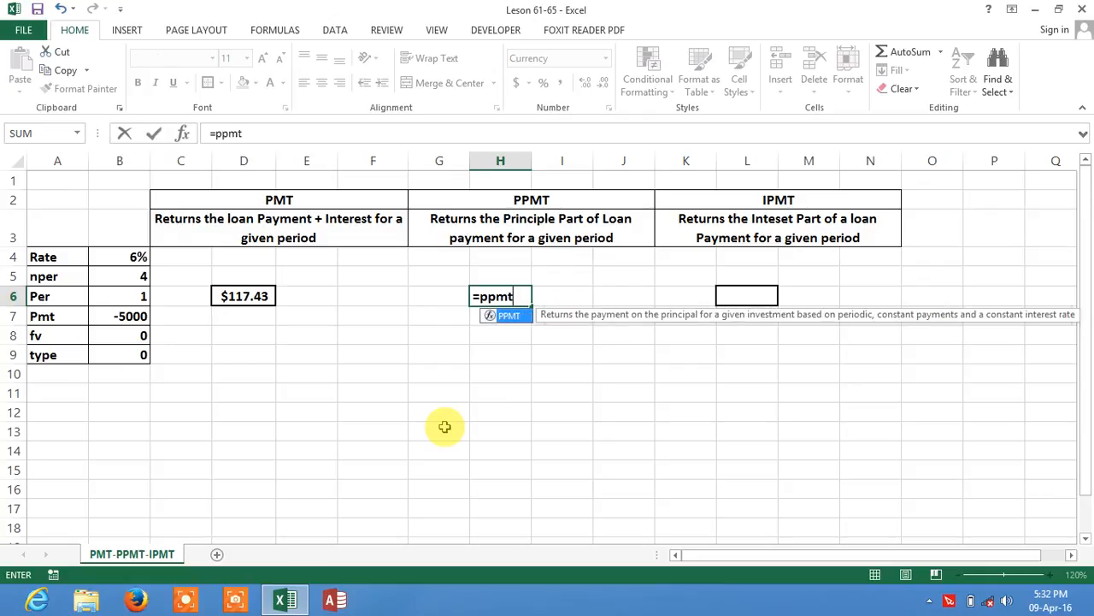
text(()
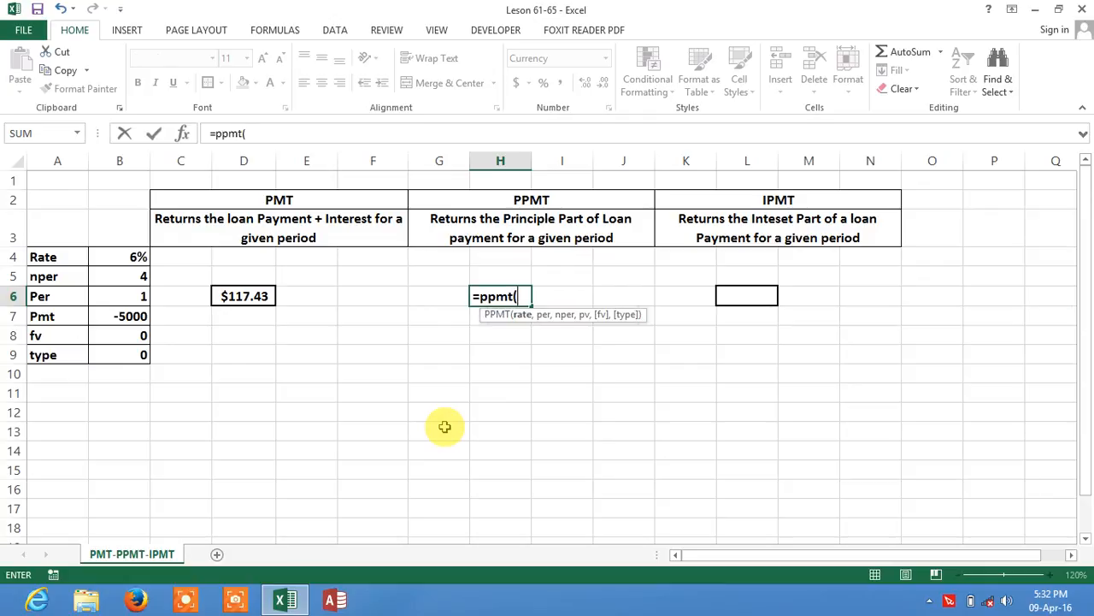
click(136, 258)
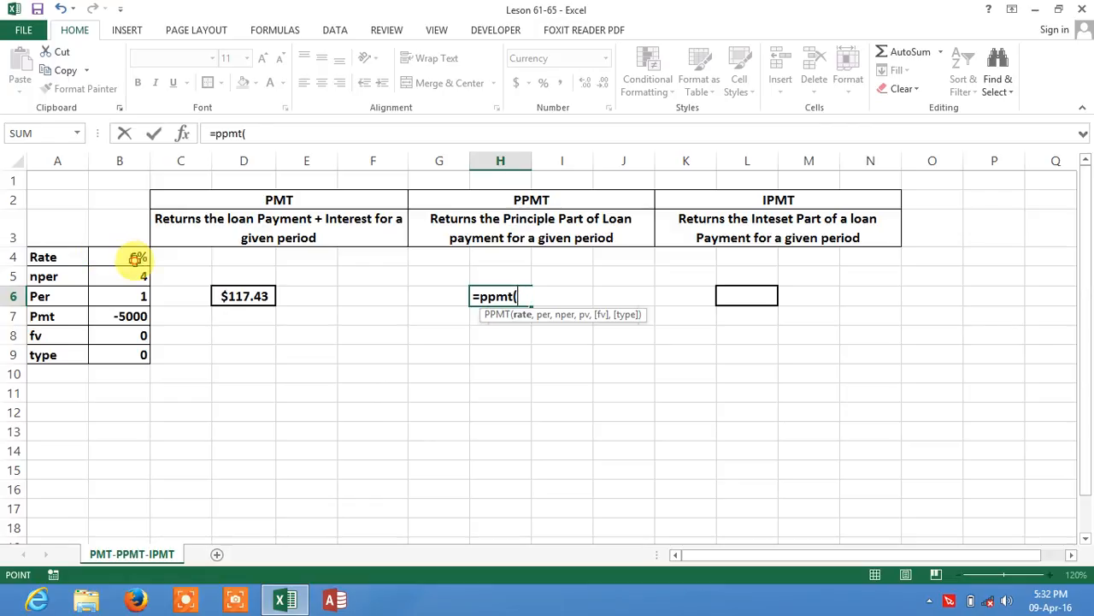
text(/)
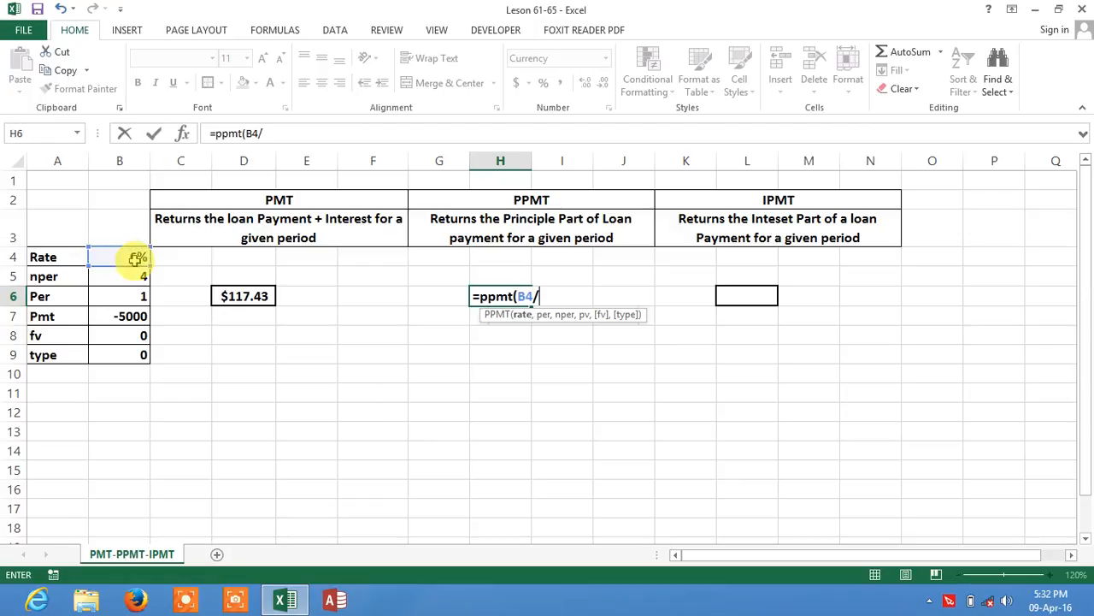
text(12,)
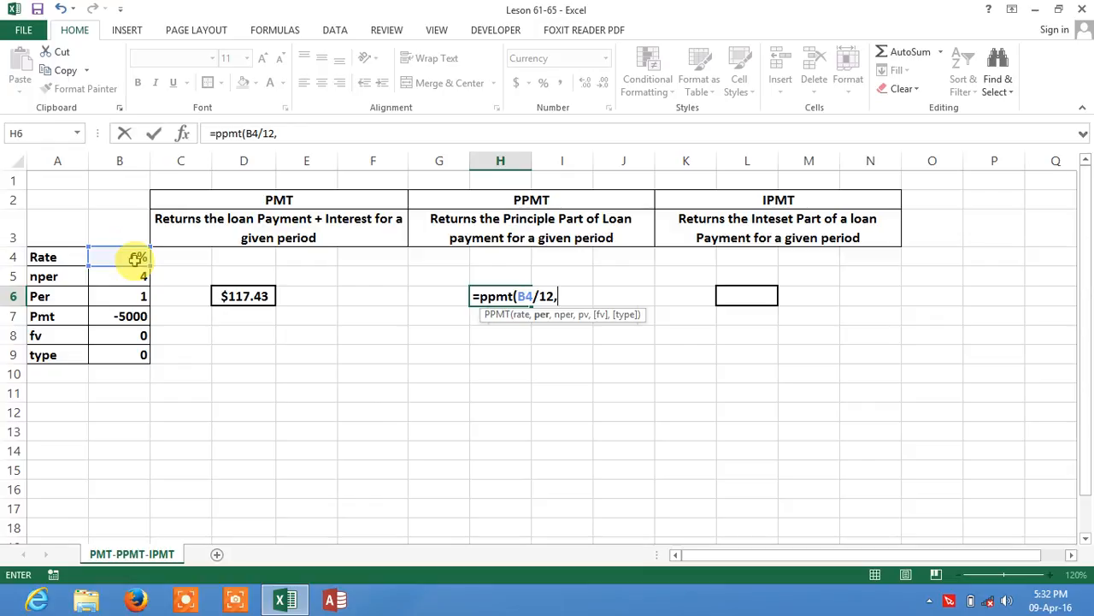
text(1,)
Step: Complete the PPMT formula with B5*12 as nper, B7 as pv, then 0 and 0, enter it, and compare it with the PMT formula in D6
click(138, 278)
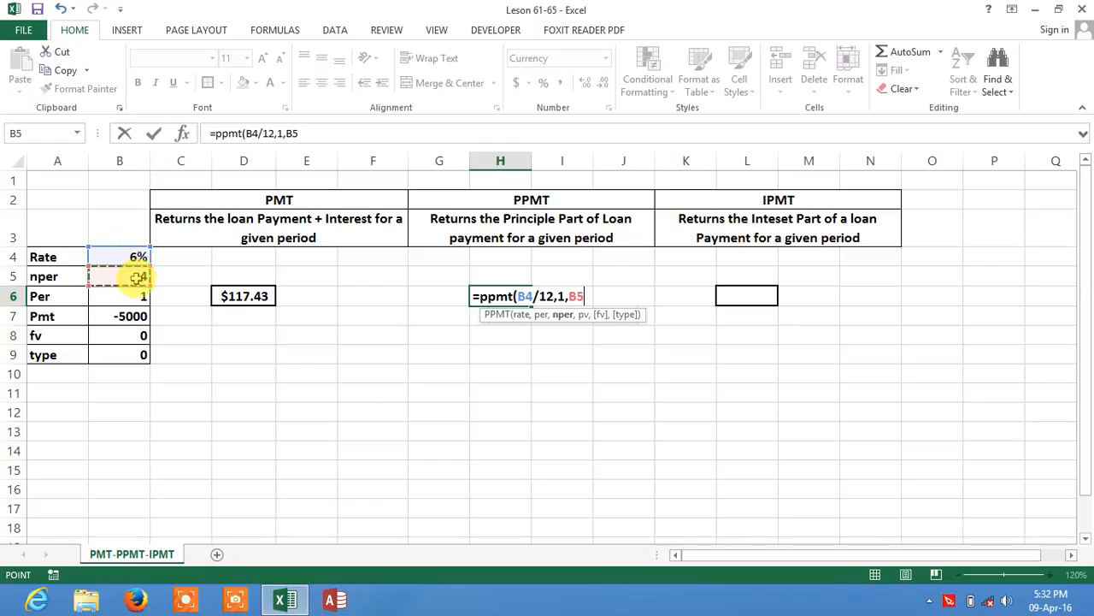
text(*12)
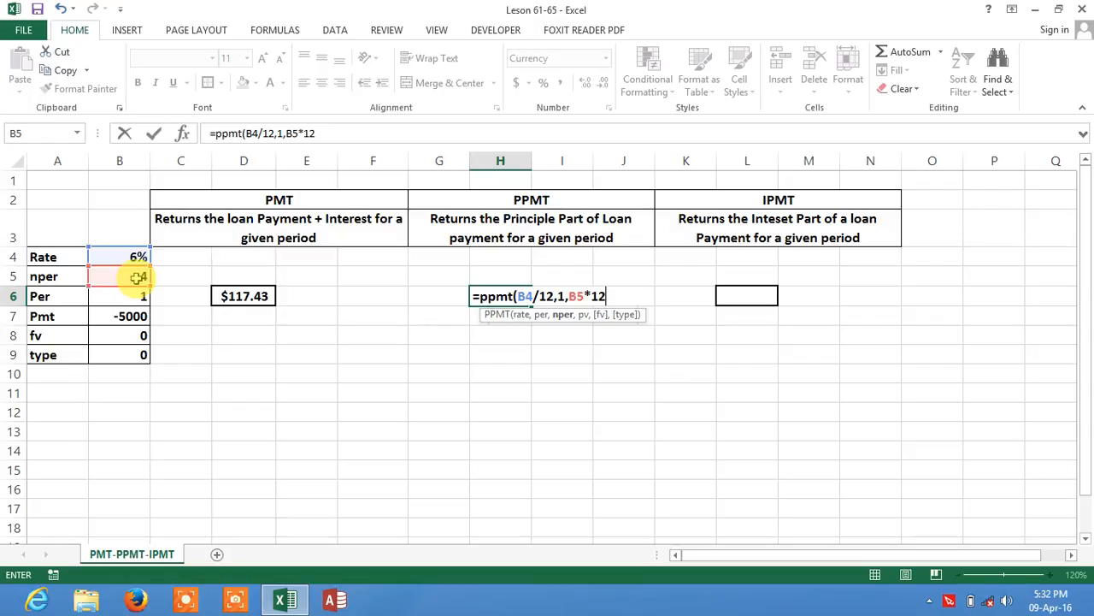
text(,)
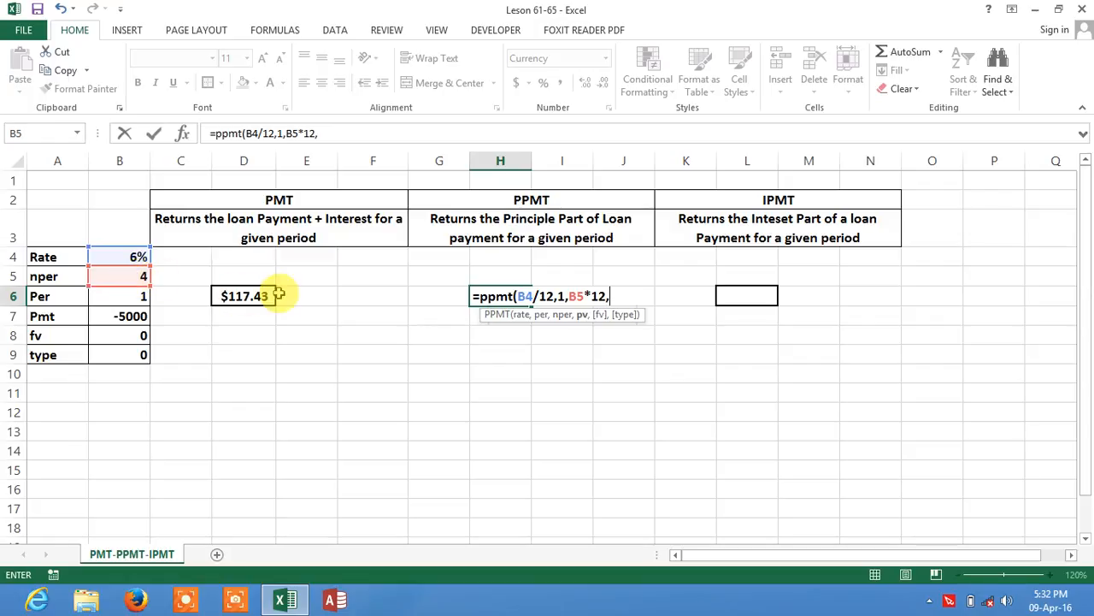
click(137, 316)
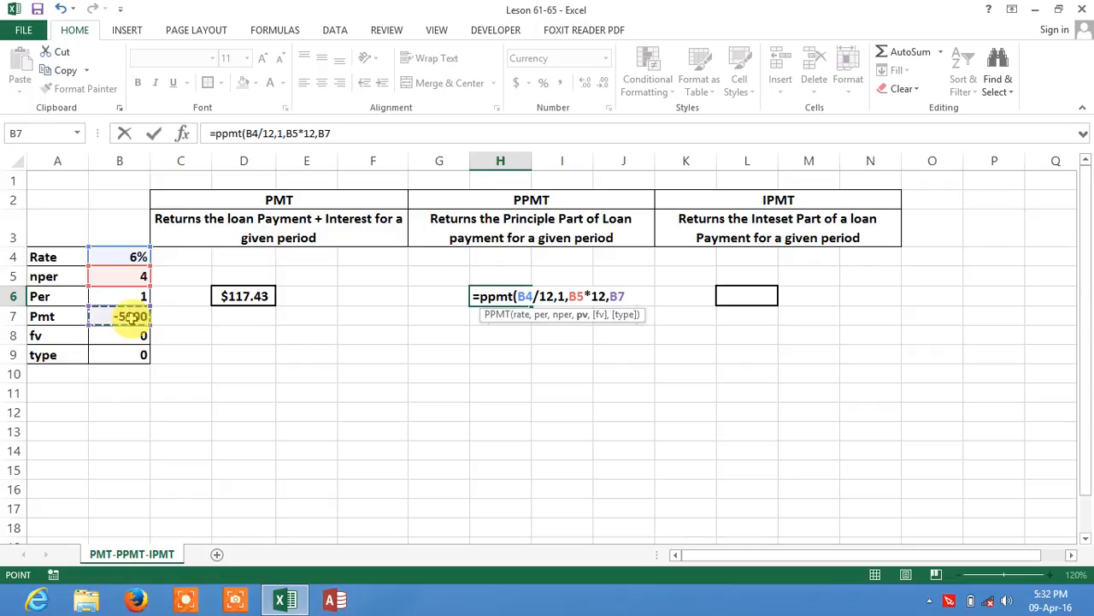
text(,)
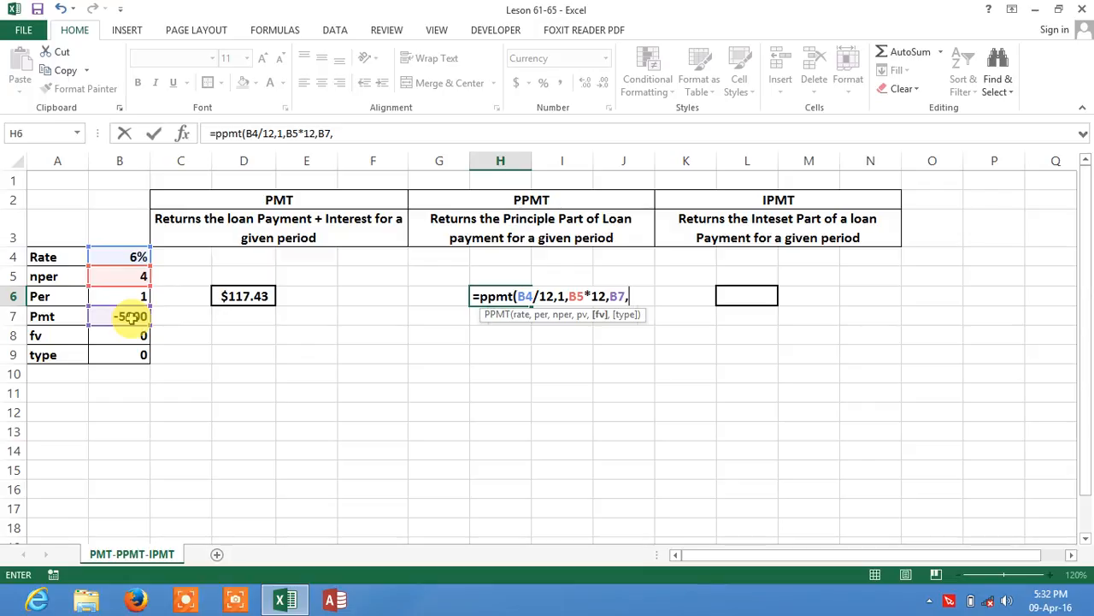
text(0,0)
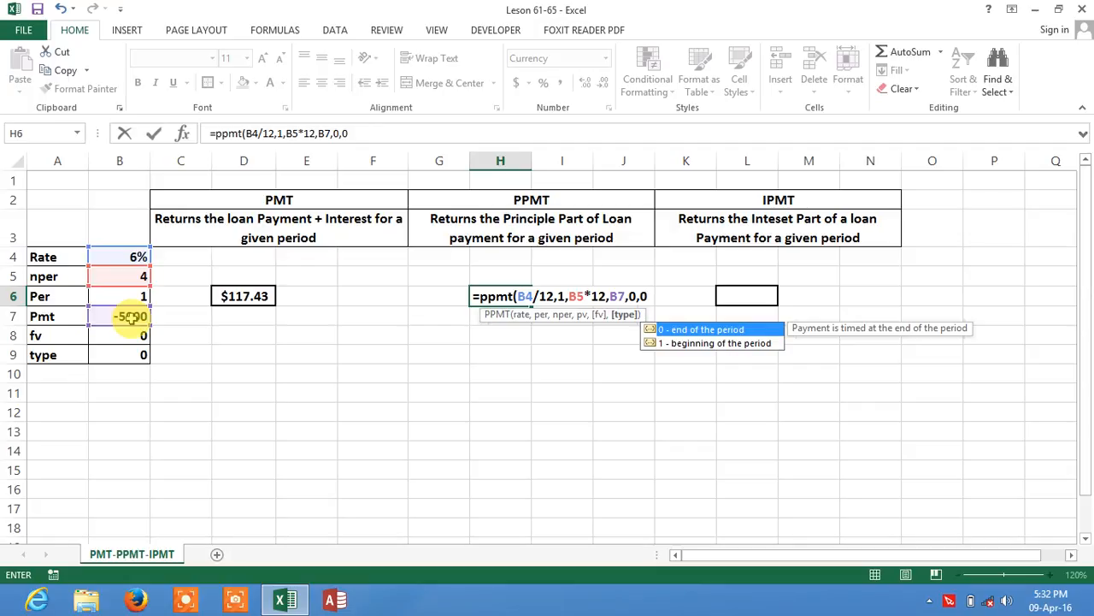
text())
key(Return)
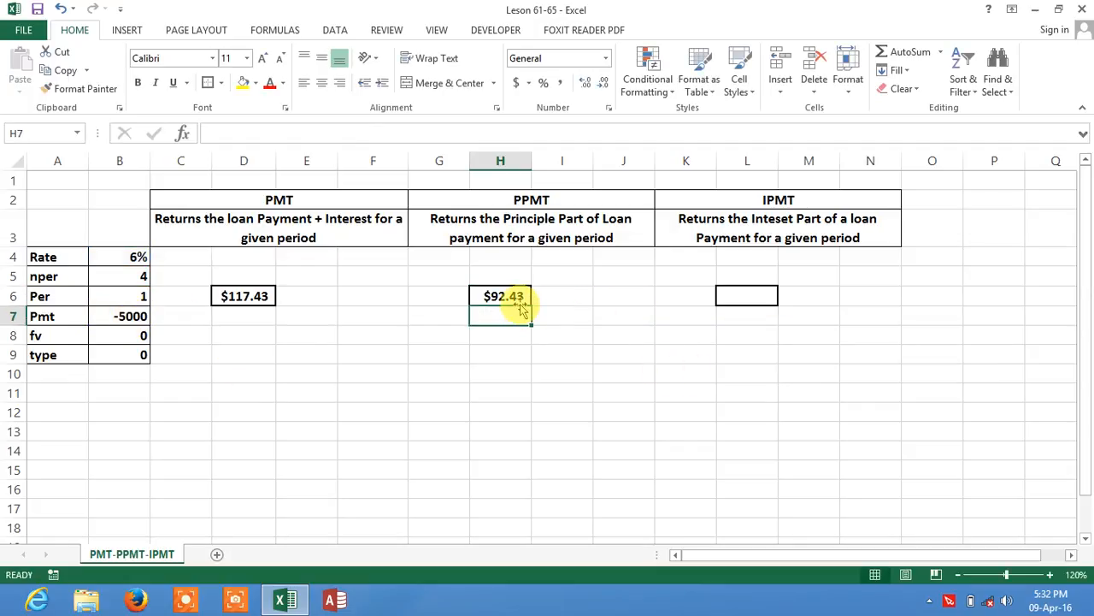
click(246, 297)
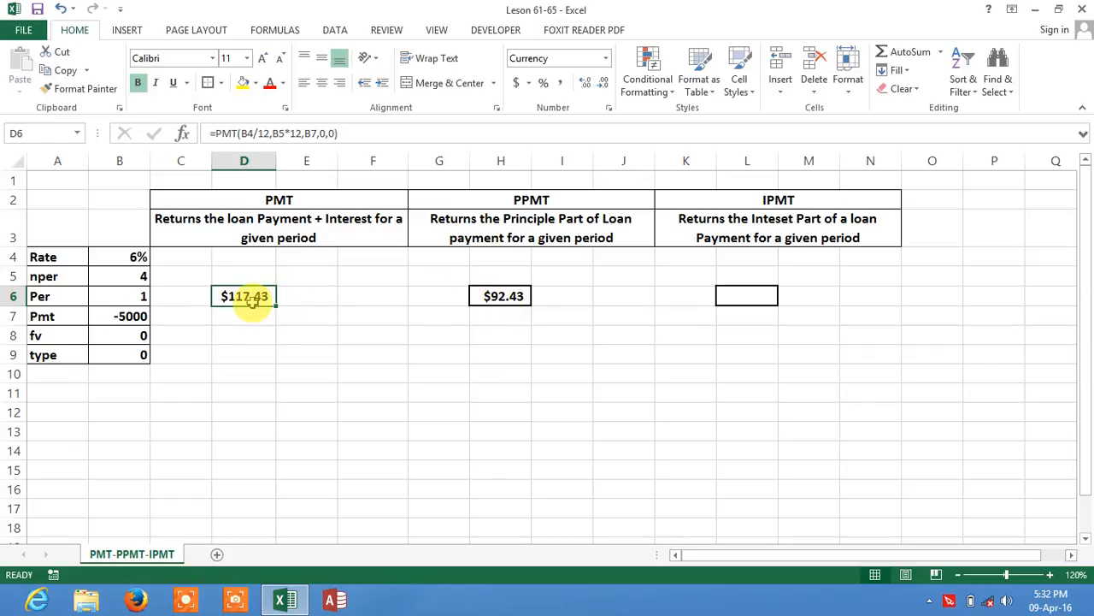
click(517, 295)
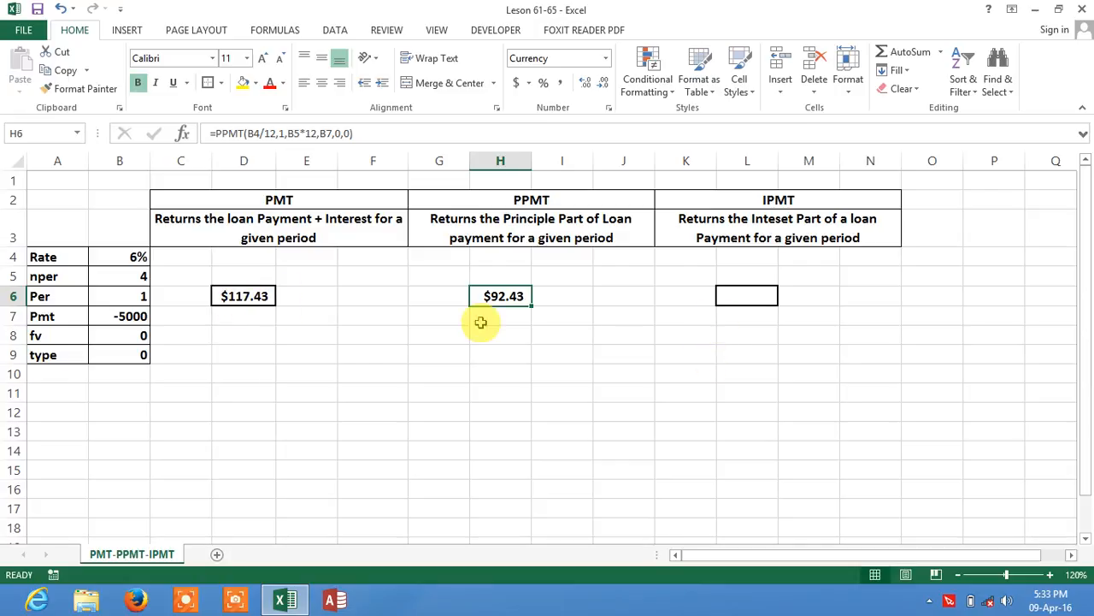
Step: Start an IPMT formula in L6 under the IPMT heading with B4/12 as the rate and 1 as the period
click(745, 299)
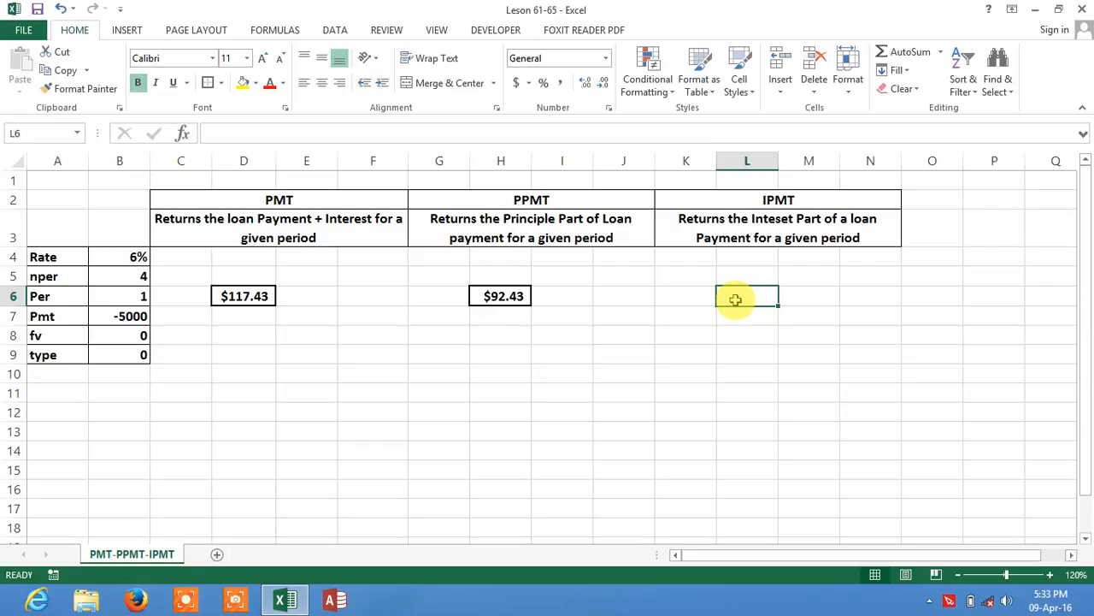
text(=)
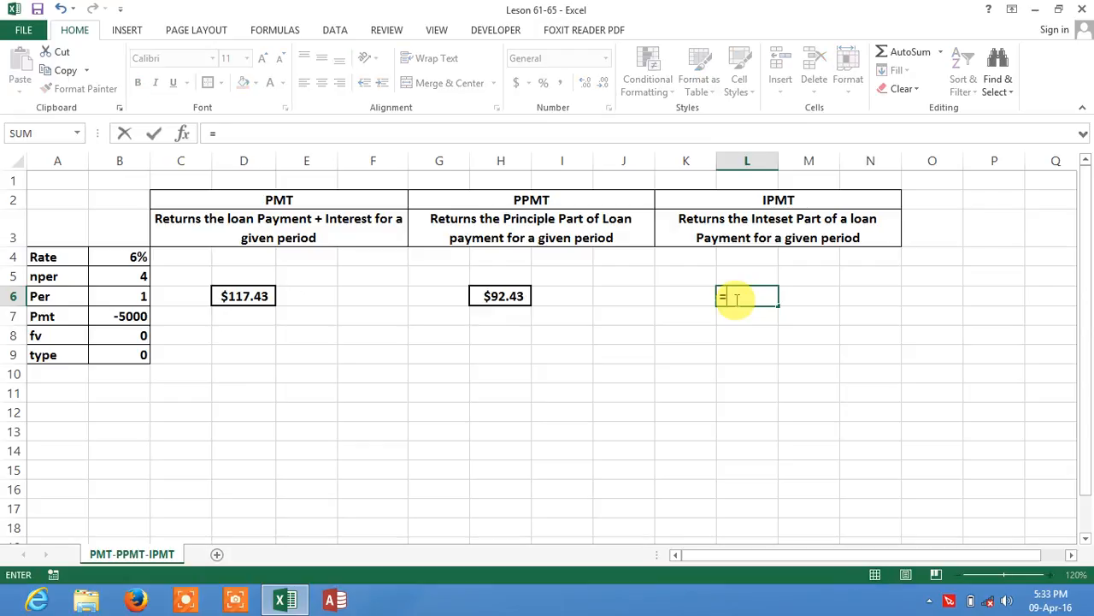
text(ipmt)
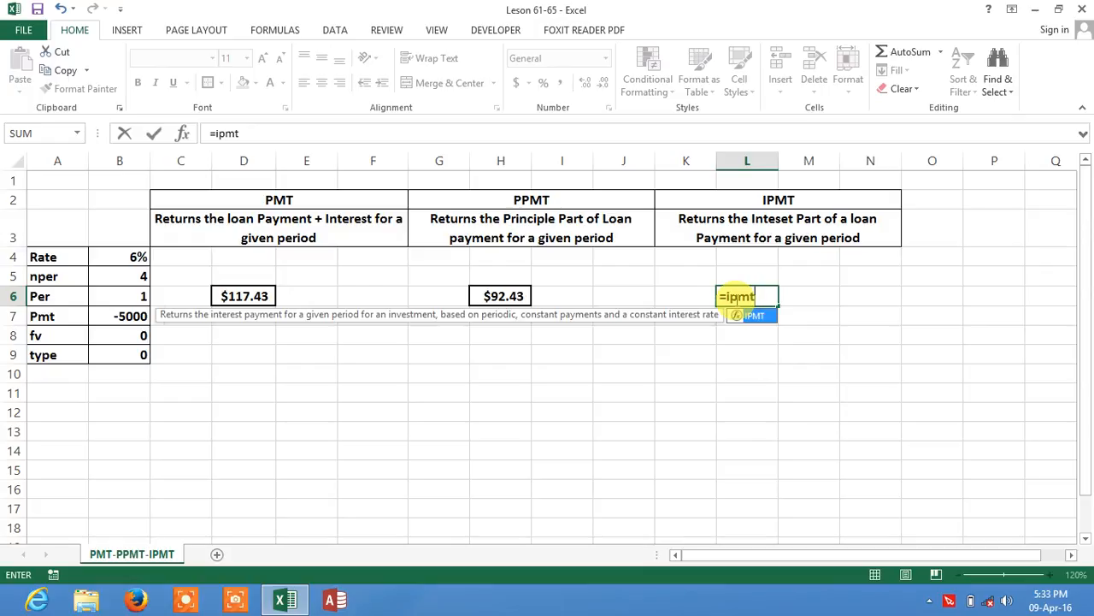
key(Tab)
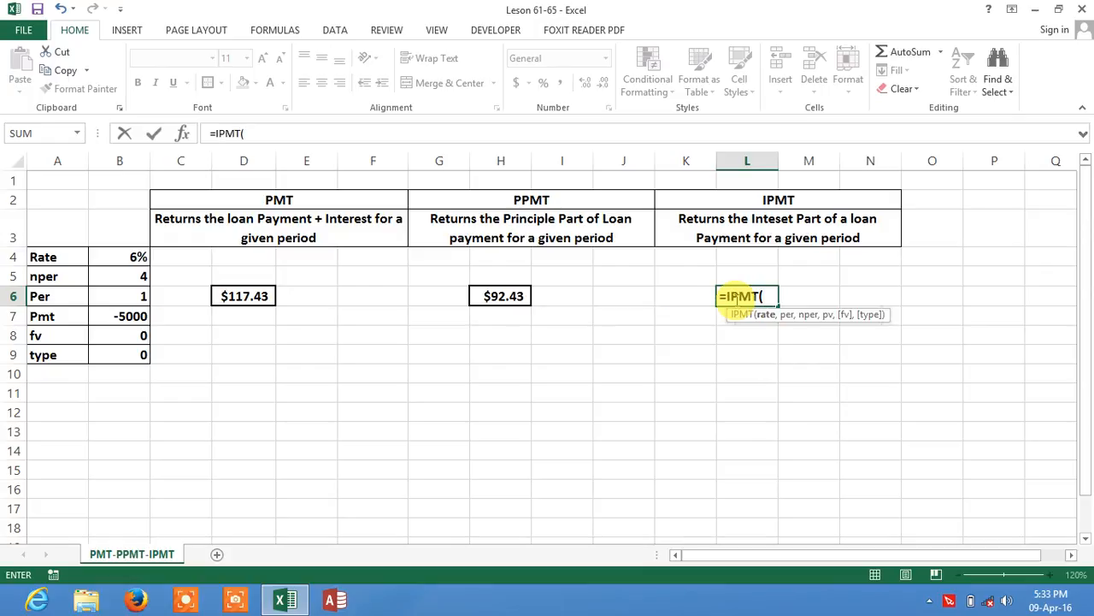
click(134, 261)
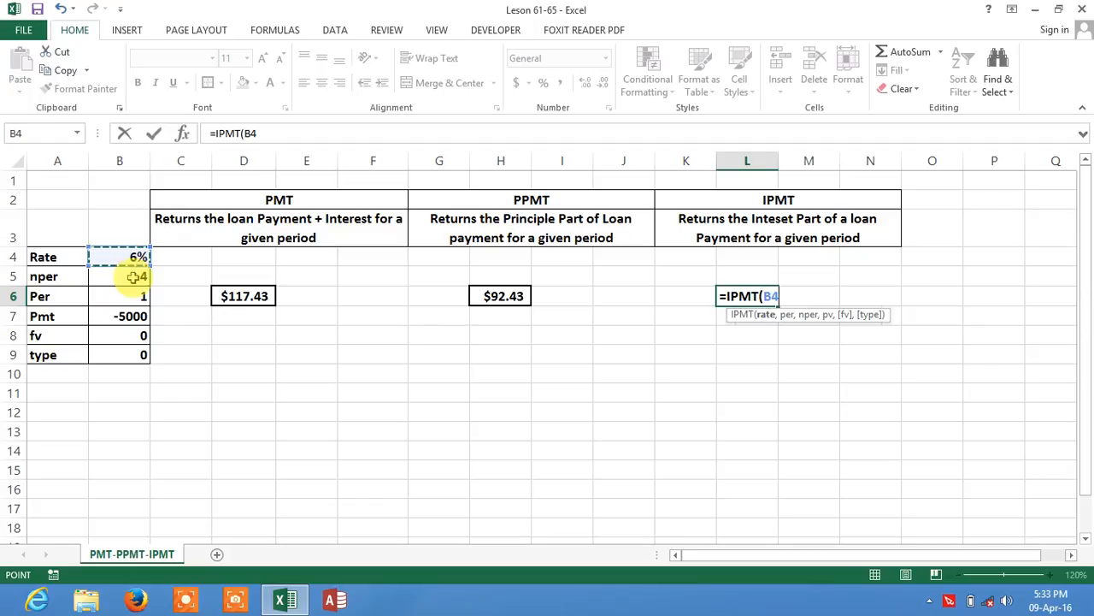
text(/)
text(12)
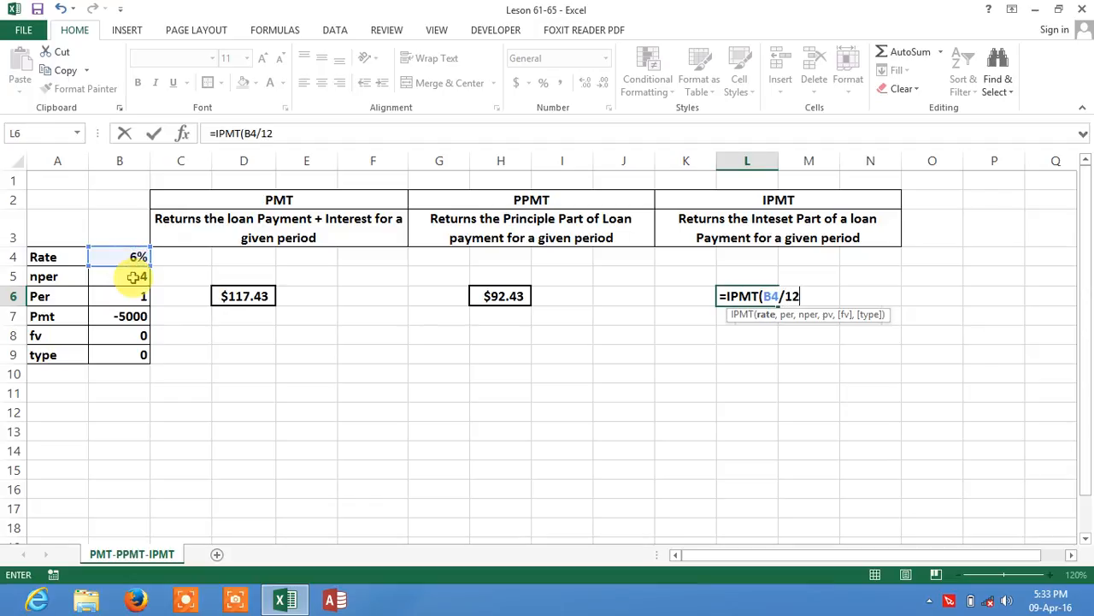
text(,)
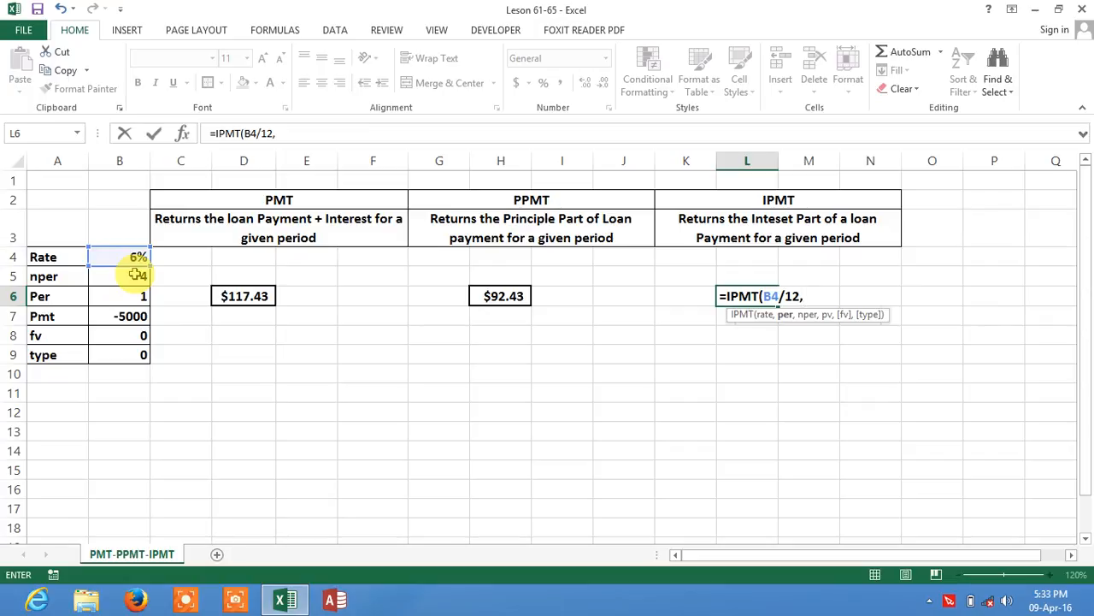
text(1,)
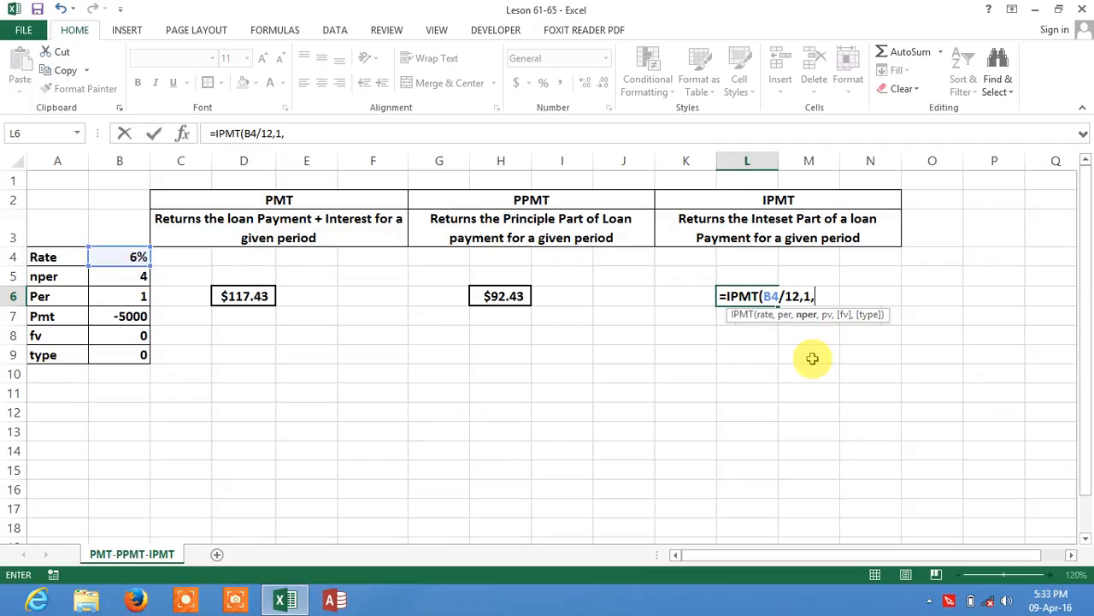
Step: Complete the IPMT formula with B5*12 as nper, B7 as pv, then 0 and 0, and enter it
click(132, 278)
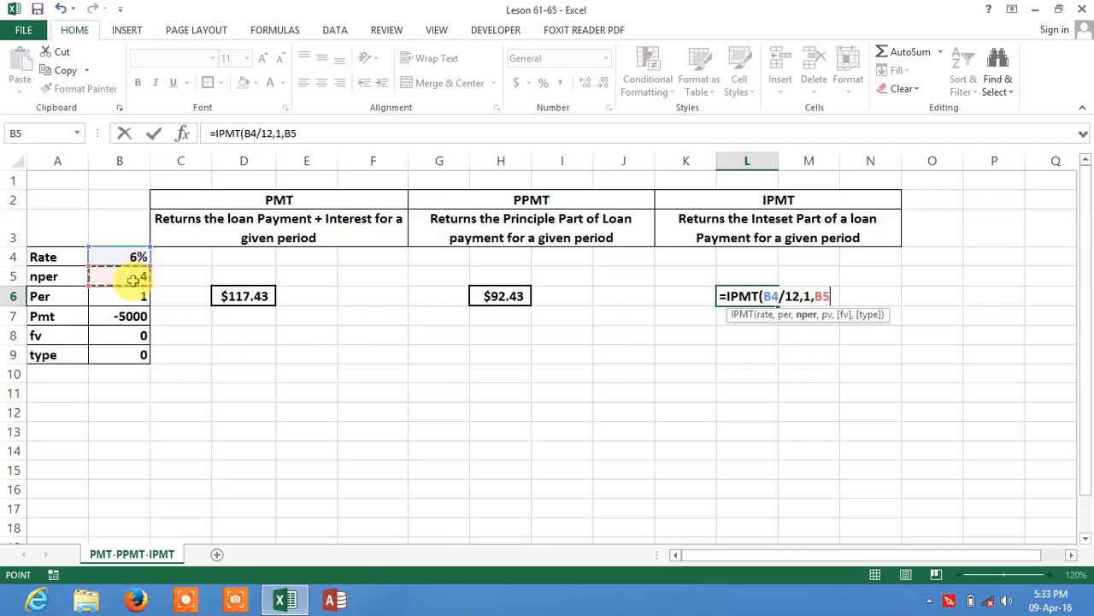
text(*12)
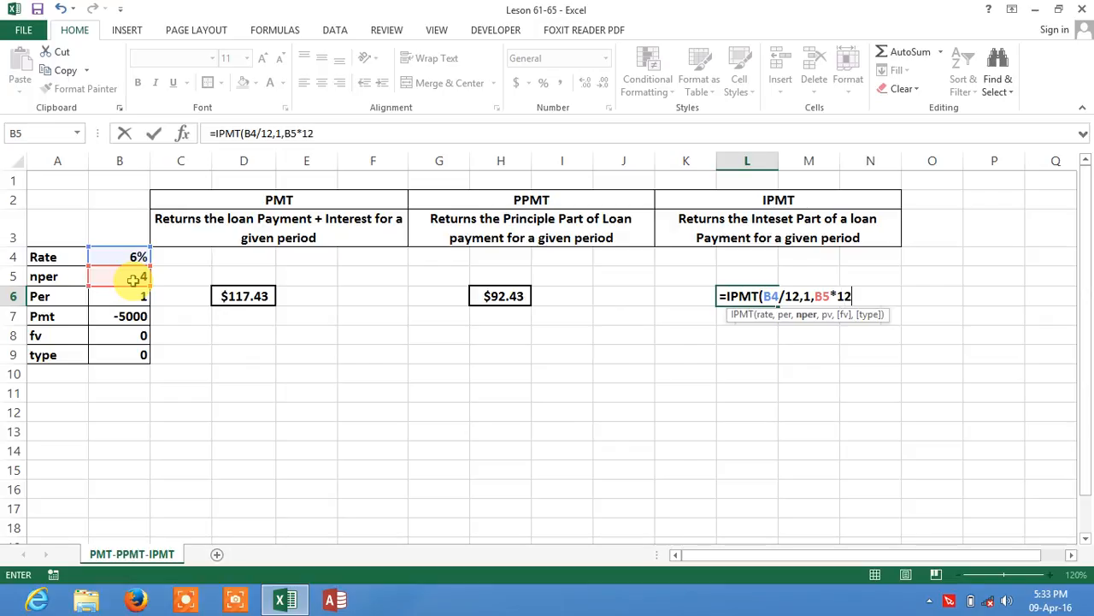
text(,)
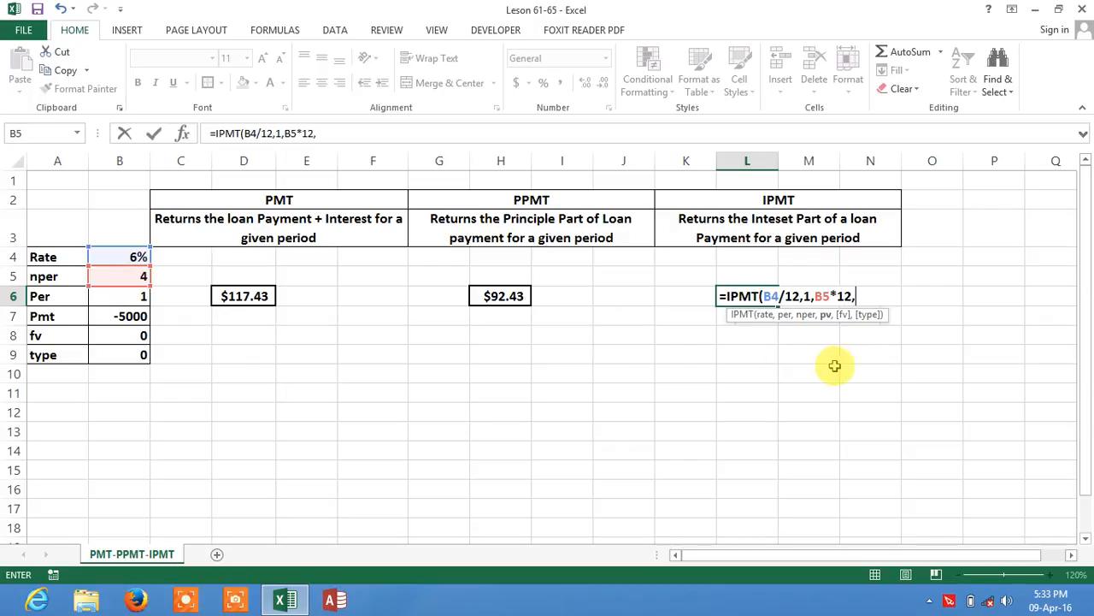
click(128, 317)
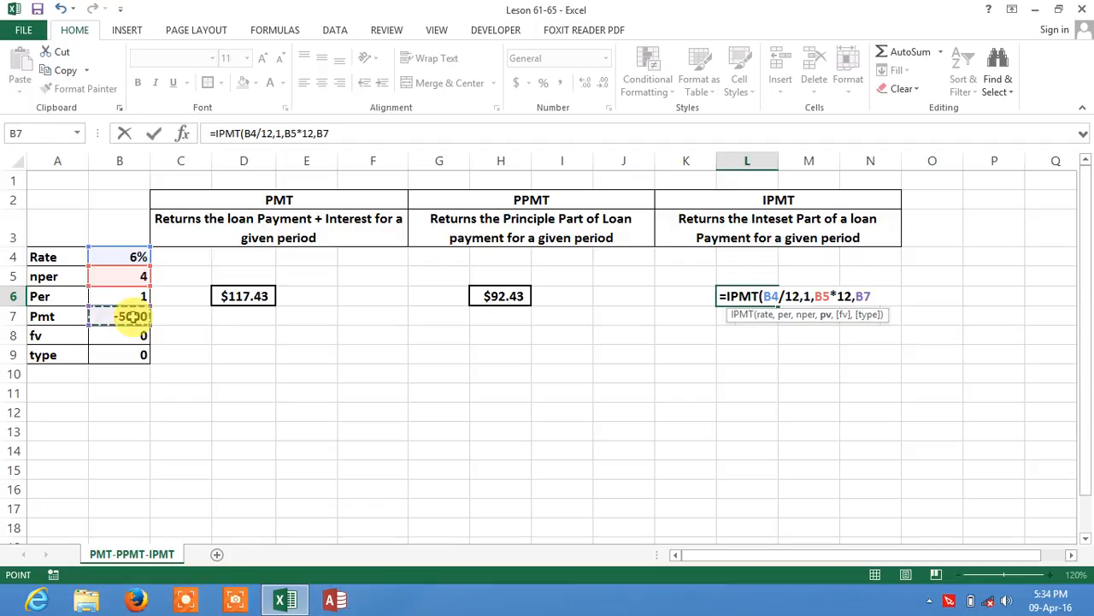
text(,0)
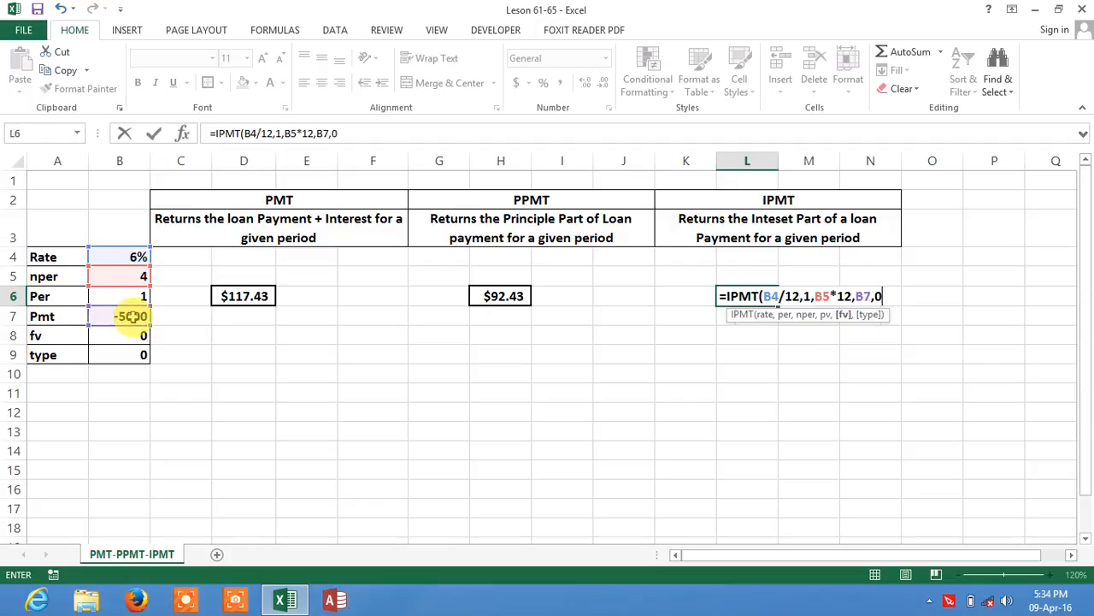
text(,0)
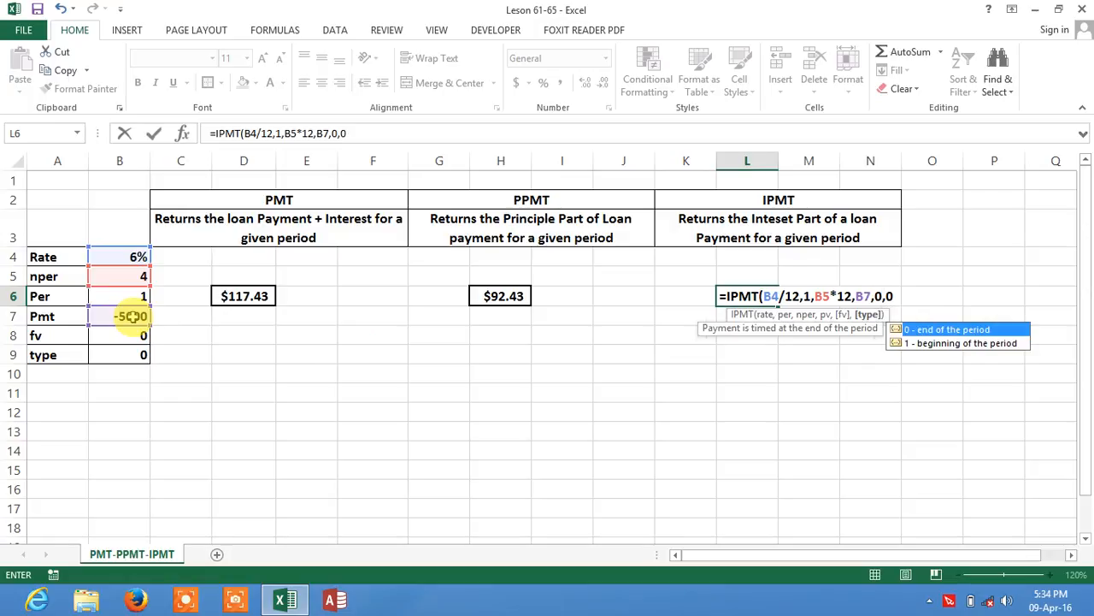
key(Return)
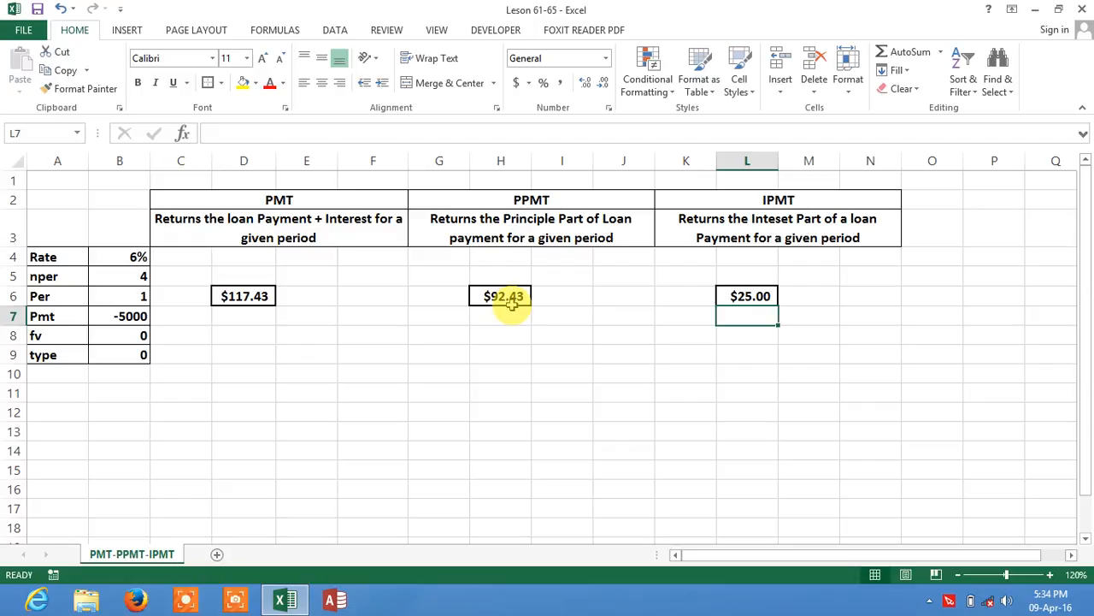
click(767, 296)
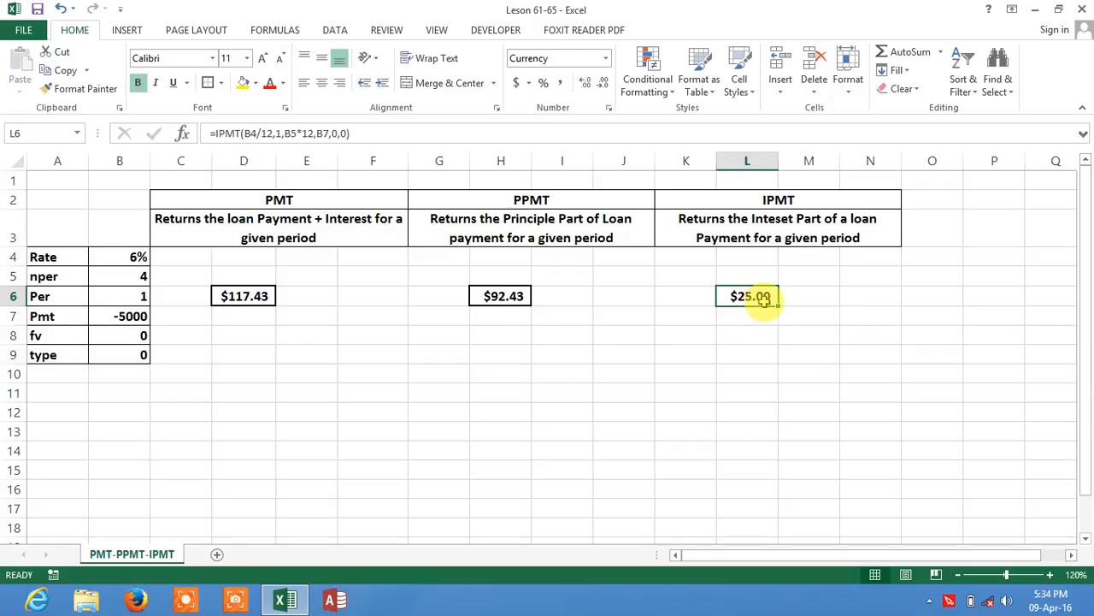
Step: Enter a formula in H9 adding the PPMT result H6 and the IPMT result L6, and compare it with D6
click(486, 356)
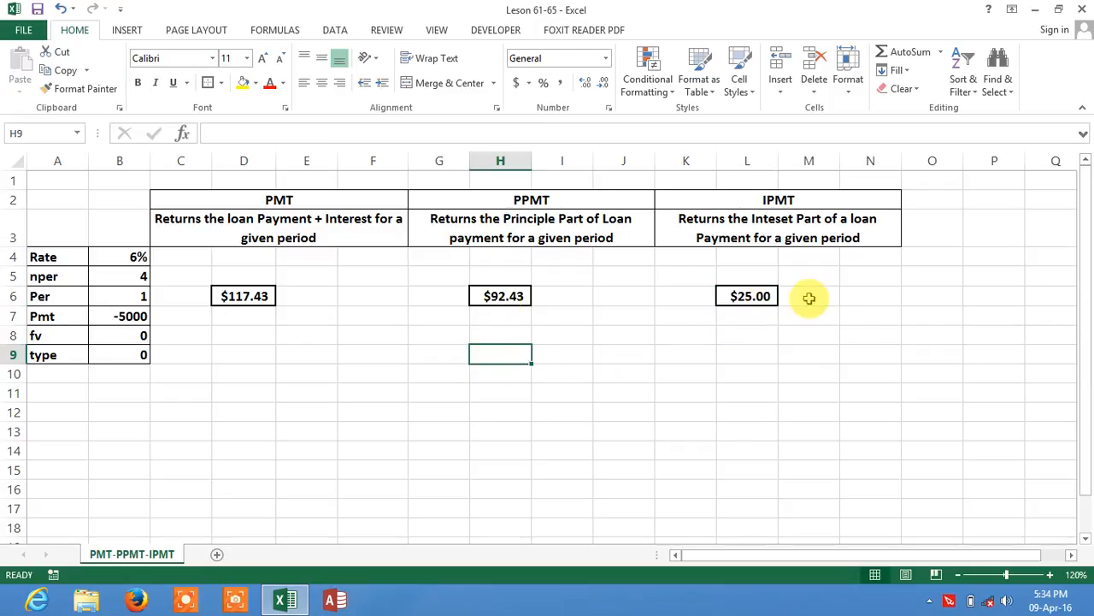
text(=)
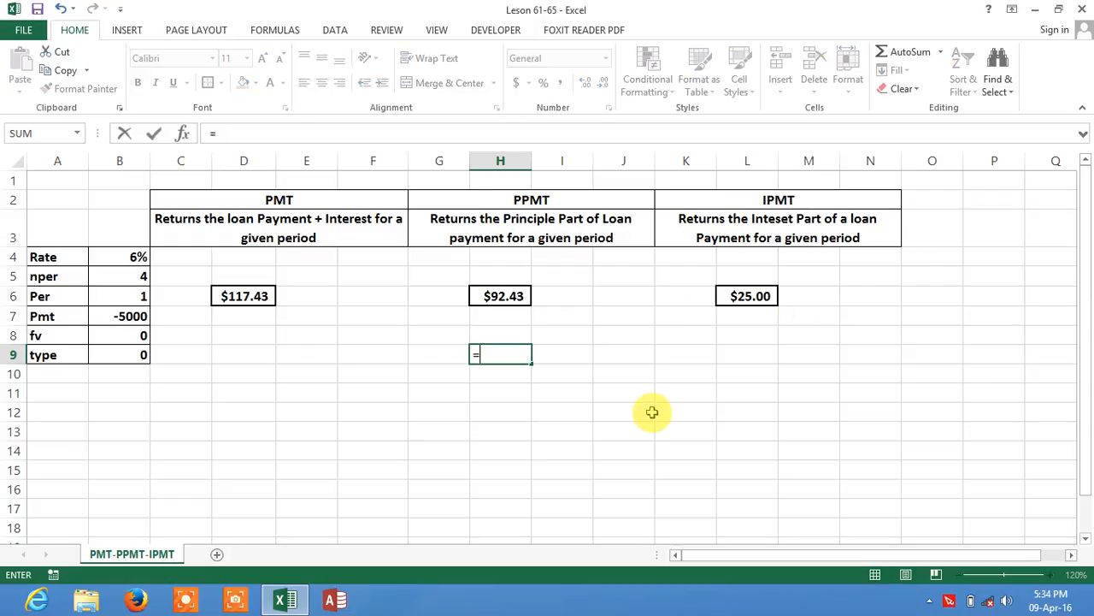
click(520, 298)
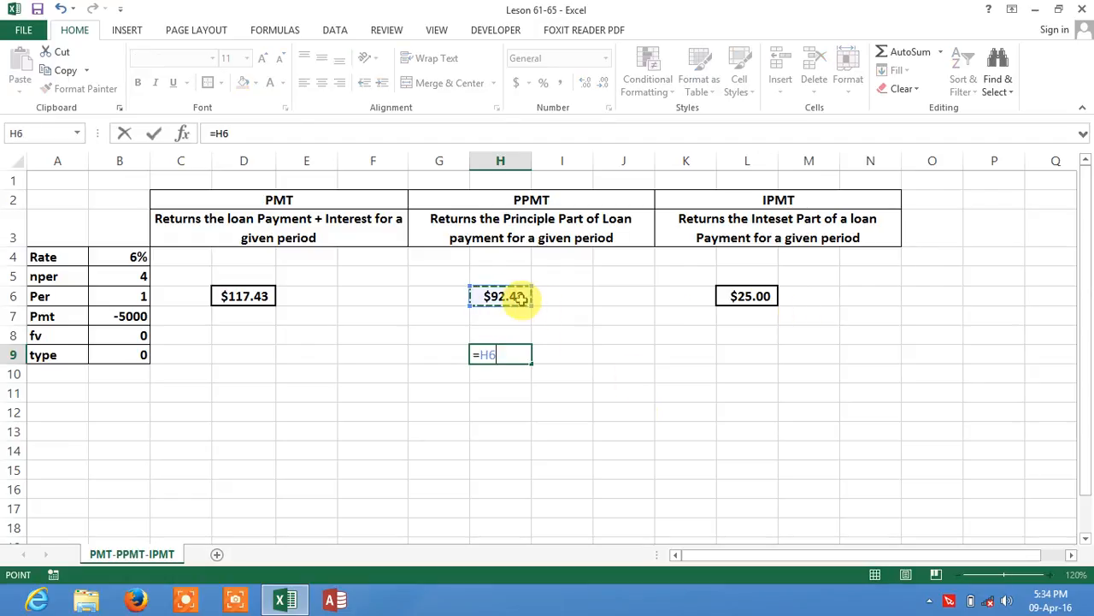
text(+)
click(729, 296)
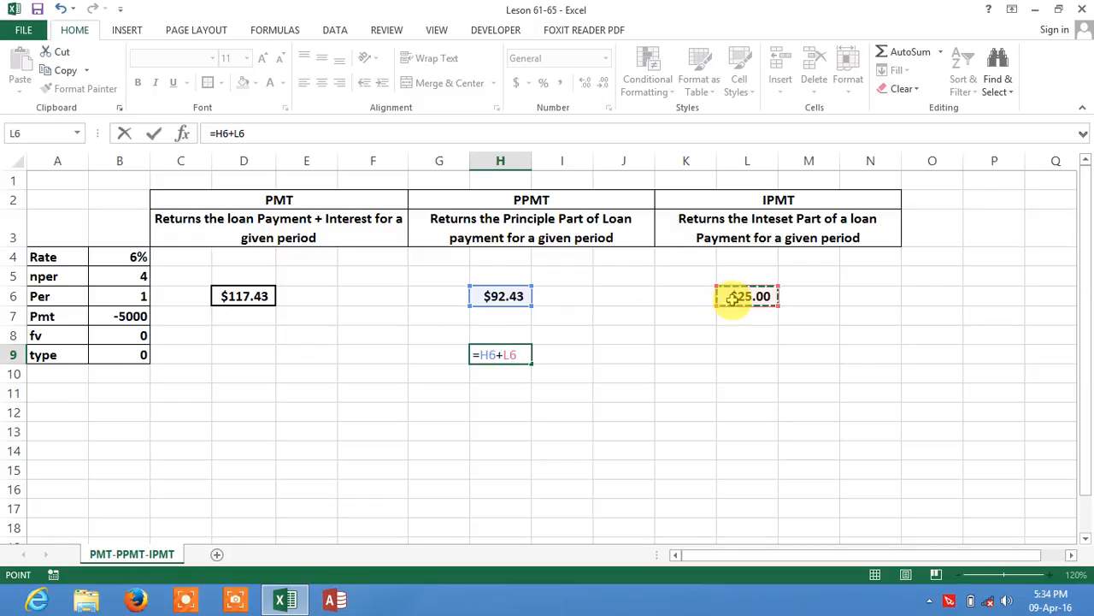
key(Return)
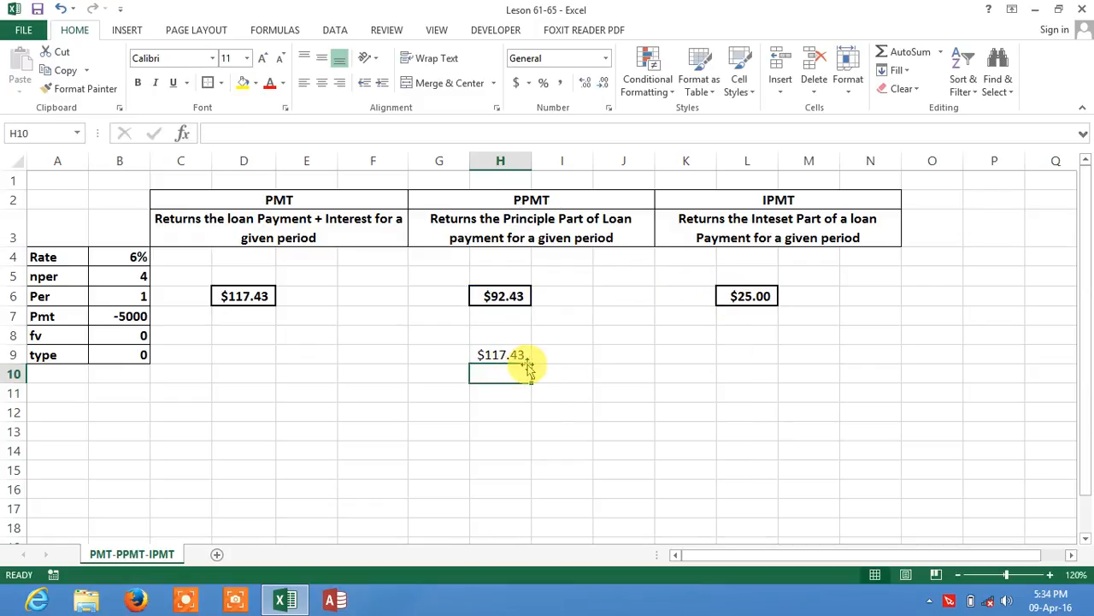
click(254, 297)
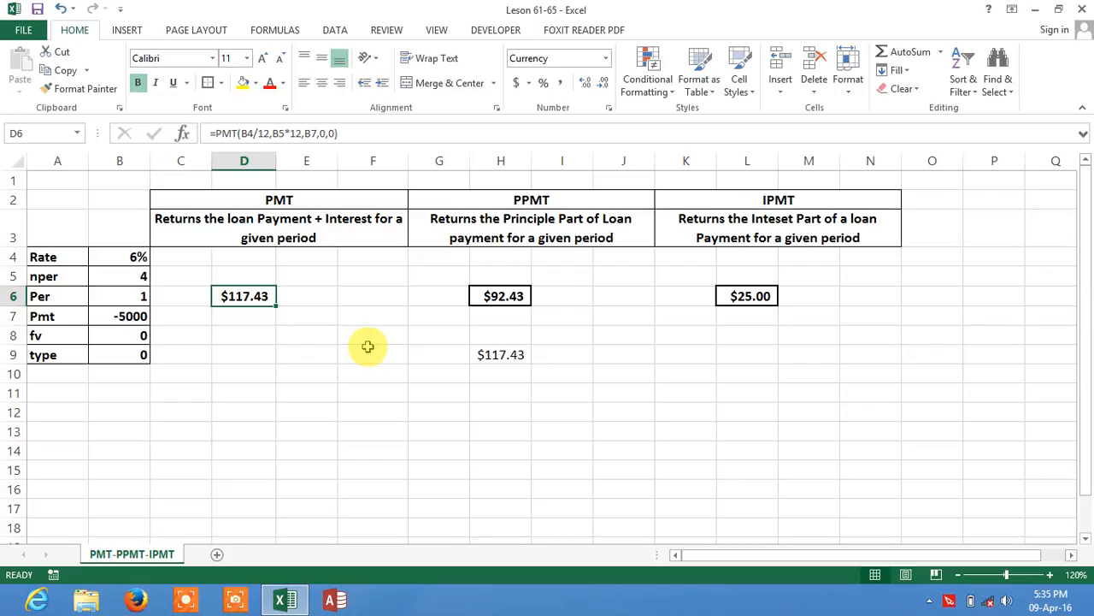
mouse_move(1087, 611)
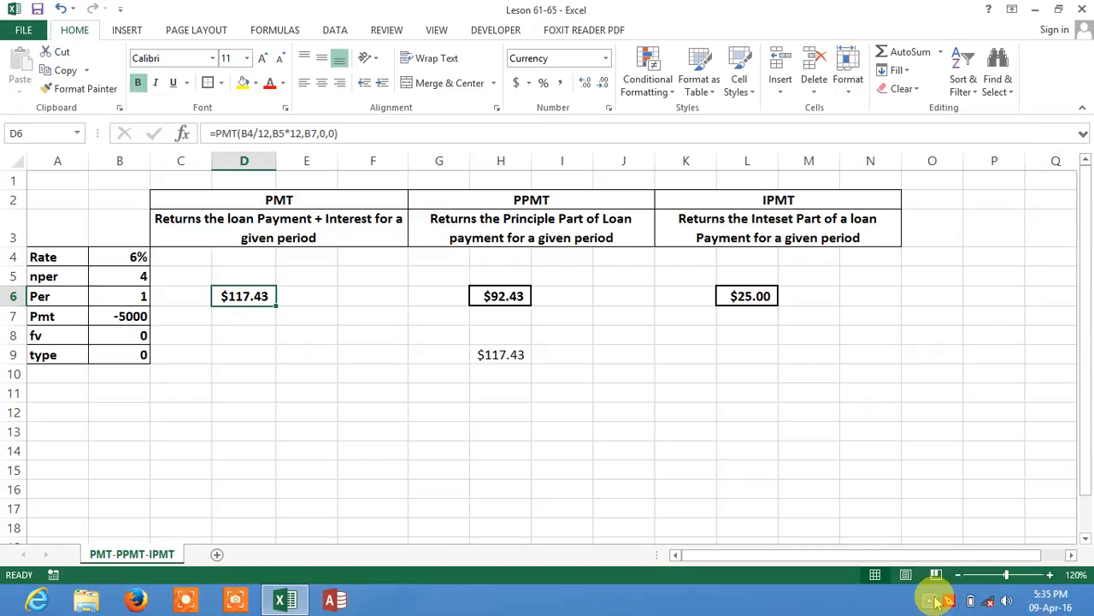